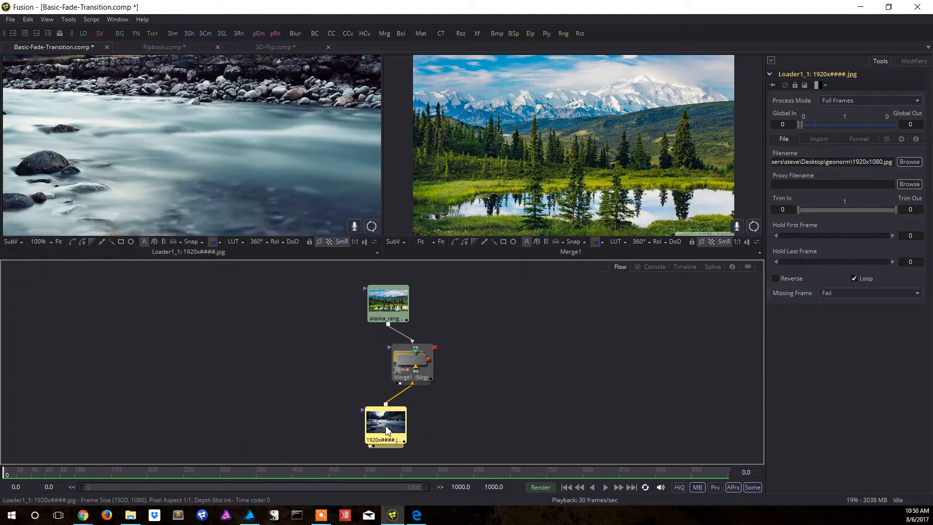
# Disconnect the Alaska range loader from Merge1 and reconnect its output to Merge1's foreground input
pyautogui.click(58, 241)
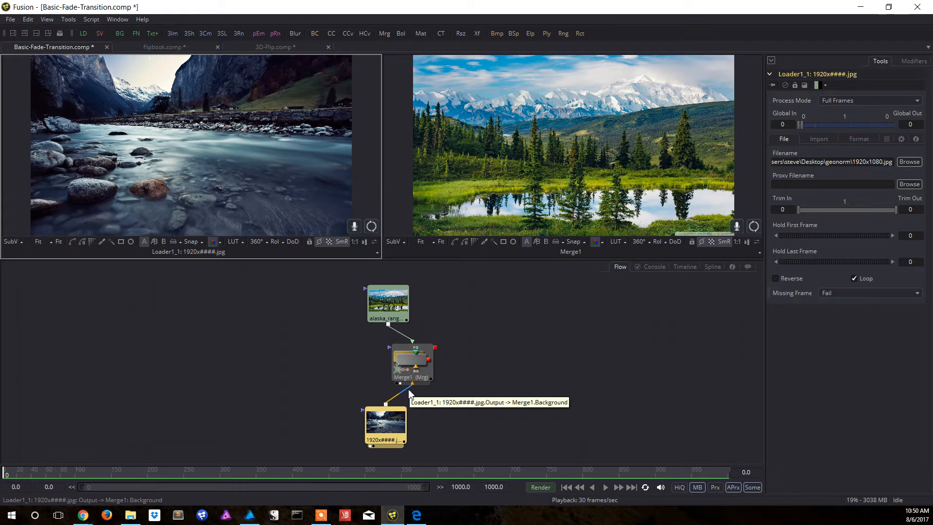
pyautogui.click(412, 341)
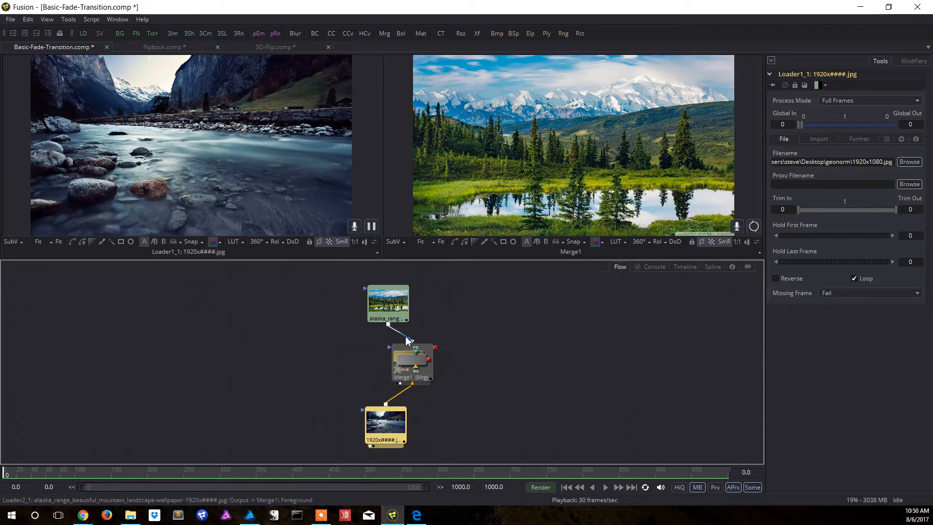
pyautogui.click(406, 337)
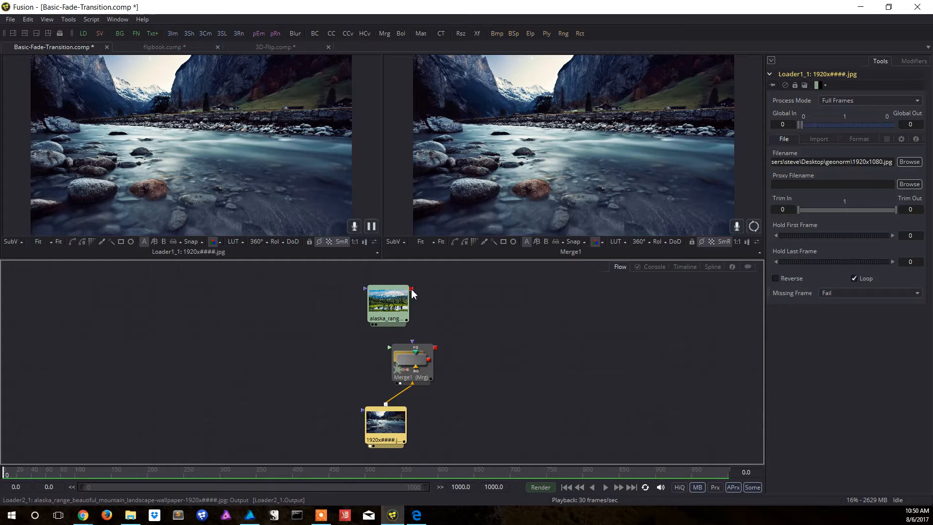
pyautogui.moveTo(412, 292); pyautogui.dragTo(413, 358)
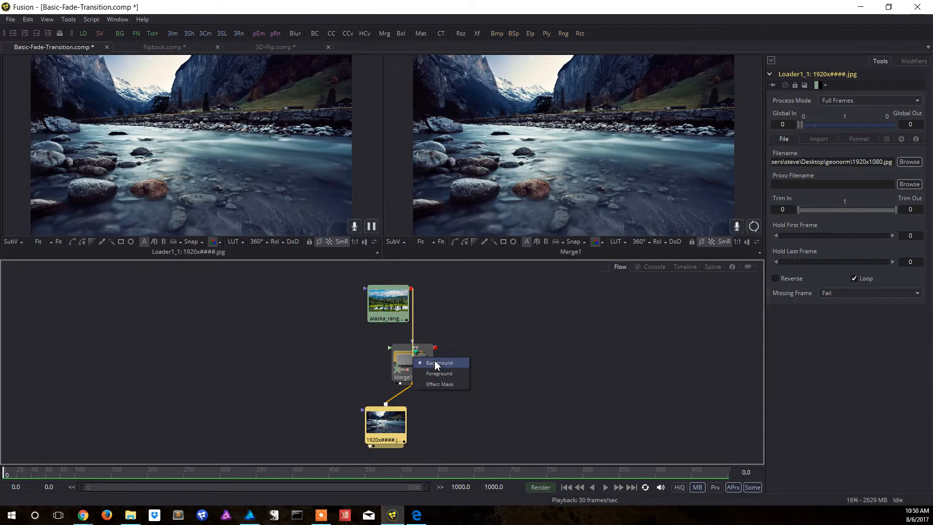
pyautogui.click(437, 374)
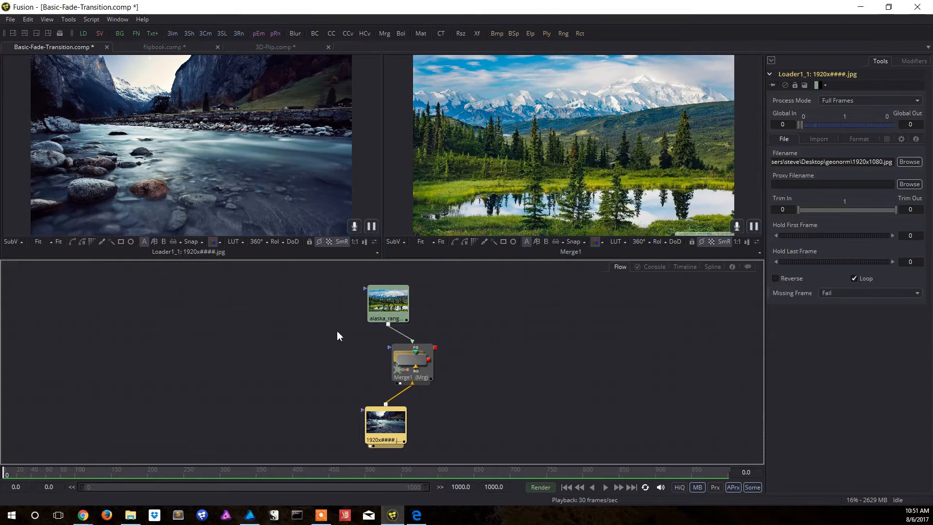
# Set Merge1's Blend to 0.0 and keyframe it at frame 0
pyautogui.click(407, 355)
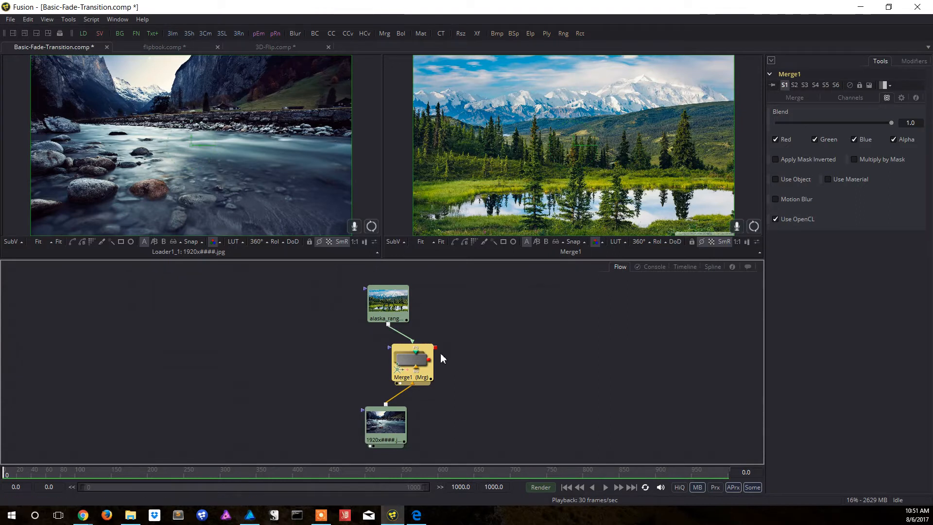
pyautogui.moveTo(893, 127); pyautogui.dragTo(773, 121)
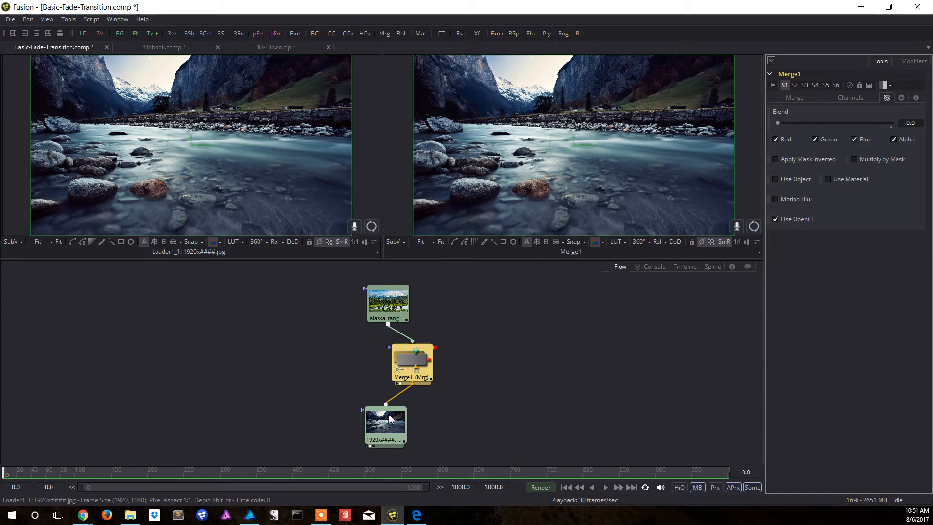
pyautogui.click(769, 119)
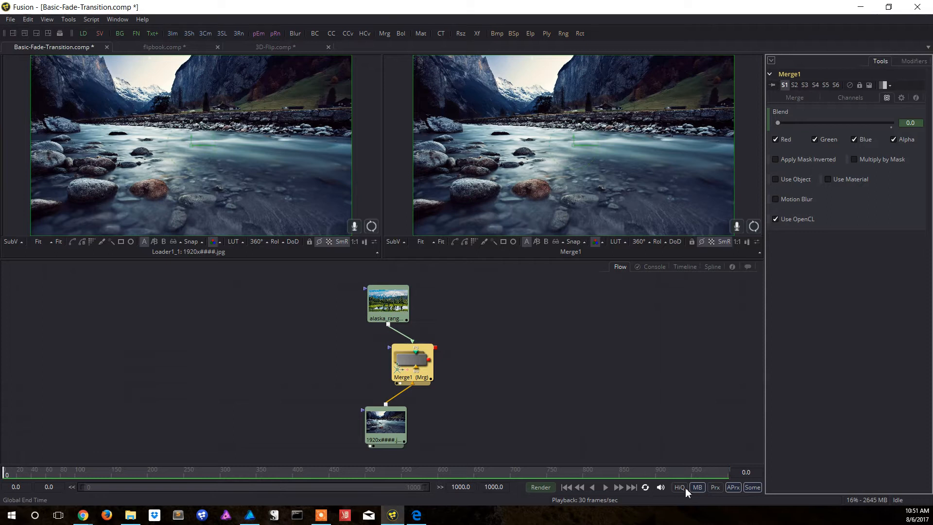
# Set the composition's render end time to 90 and its global end time to 120
pyautogui.moveTo(472, 487); pyautogui.dragTo(431, 489)
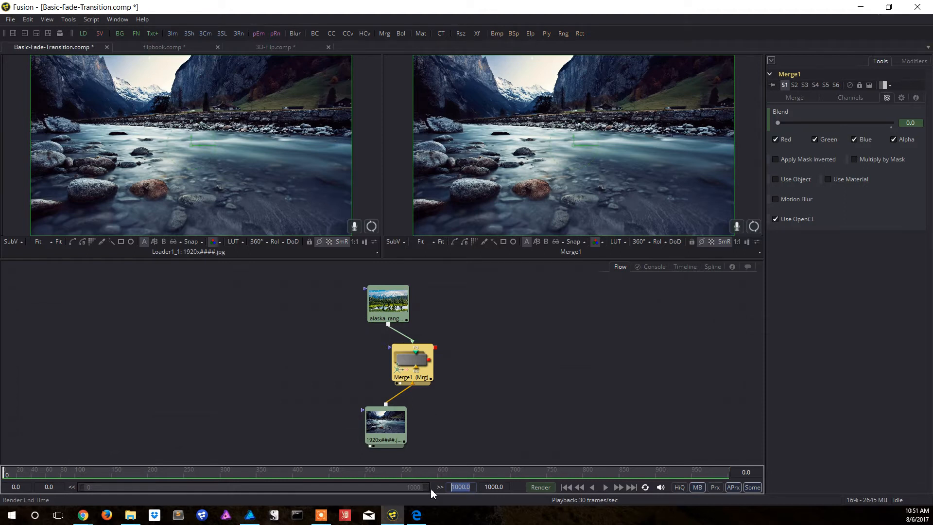
pyautogui.write('120')
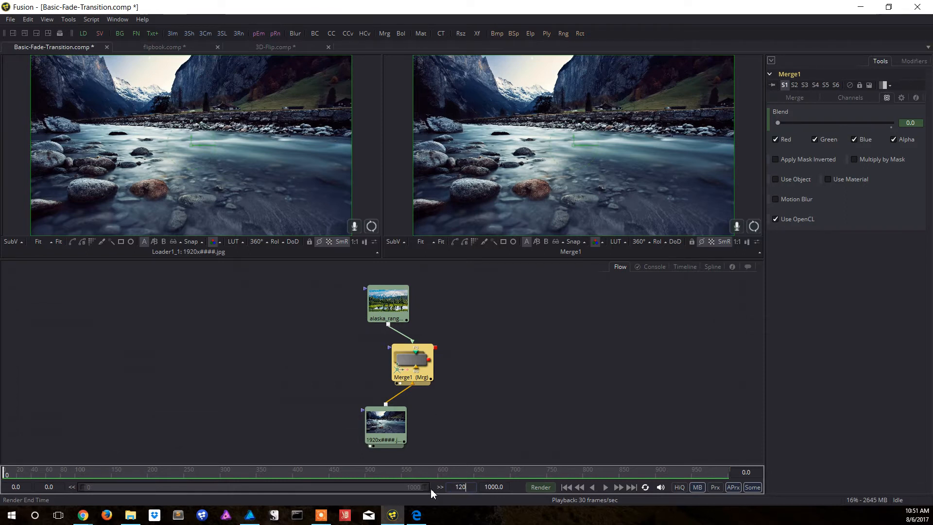
pyautogui.press('BackSpace')
pyautogui.press('BackSpace')
pyautogui.press('BackSpace')
pyautogui.write('90')
pyautogui.press('Return')
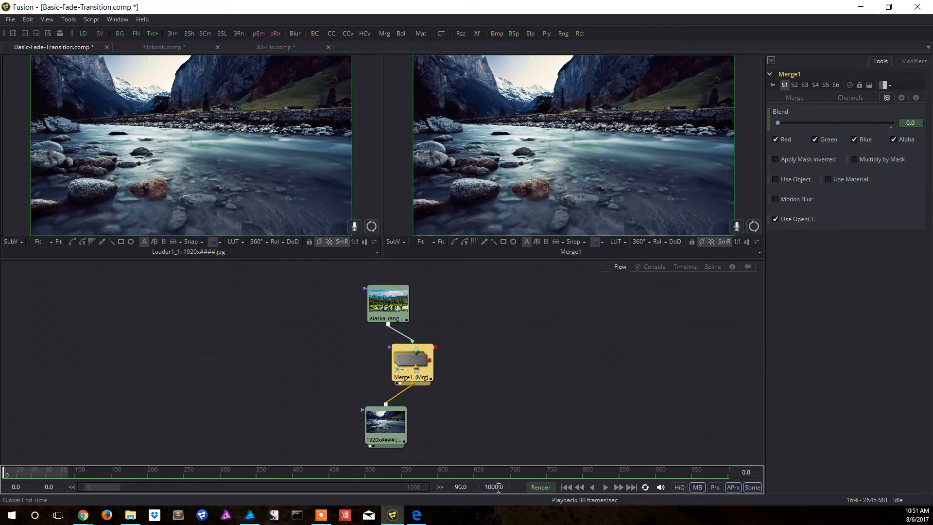
pyautogui.write('120')
pyautogui.press('Return')
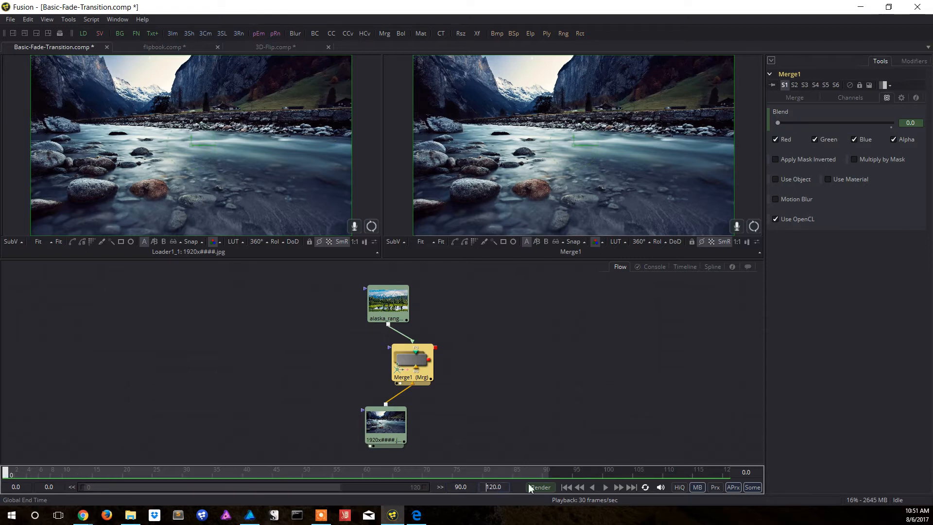
# Keyframe Merge1's Blend at 0.0 on frame 30 and at 1.0 on frame 60
pyautogui.click(185, 475)
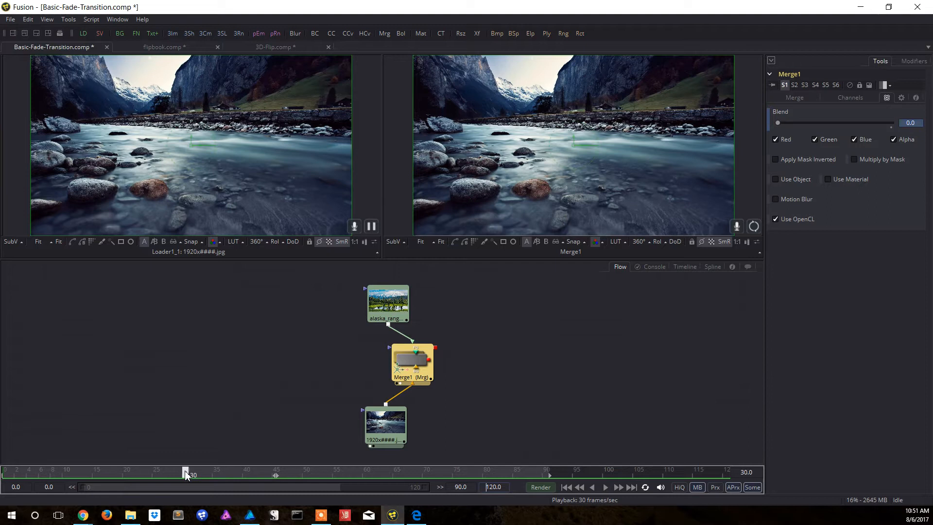
pyautogui.rightClick(839, 117)
pyautogui.click(859, 122)
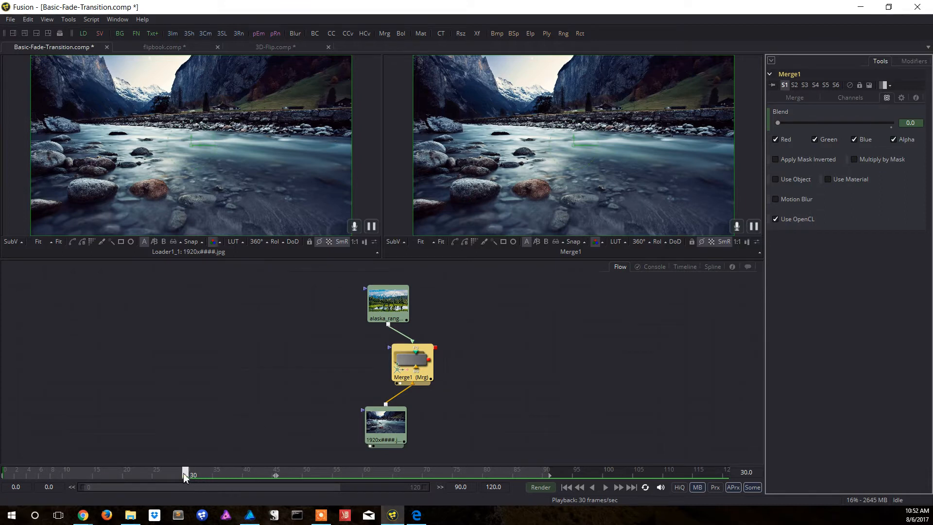
pyautogui.click(367, 472)
pyautogui.moveTo(778, 127); pyautogui.dragTo(894, 126)
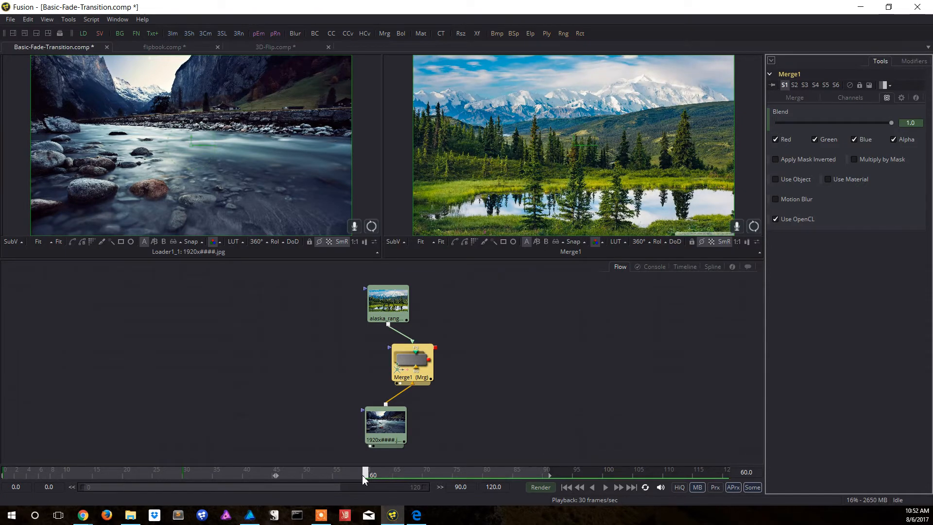
# Scrub back to the start and play the composition to preview the fade between the two images
pyautogui.moveTo(367, 472); pyautogui.dragTo(23, 473)
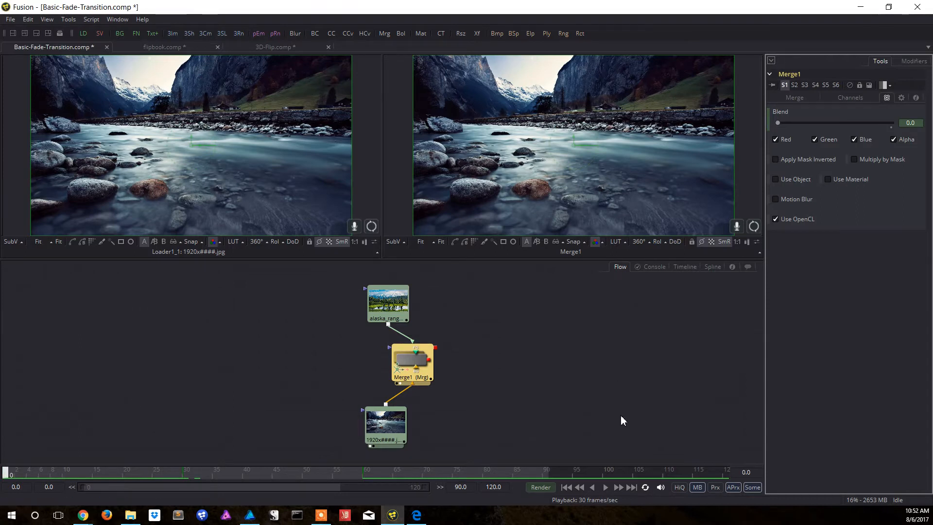
pyautogui.click(605, 487)
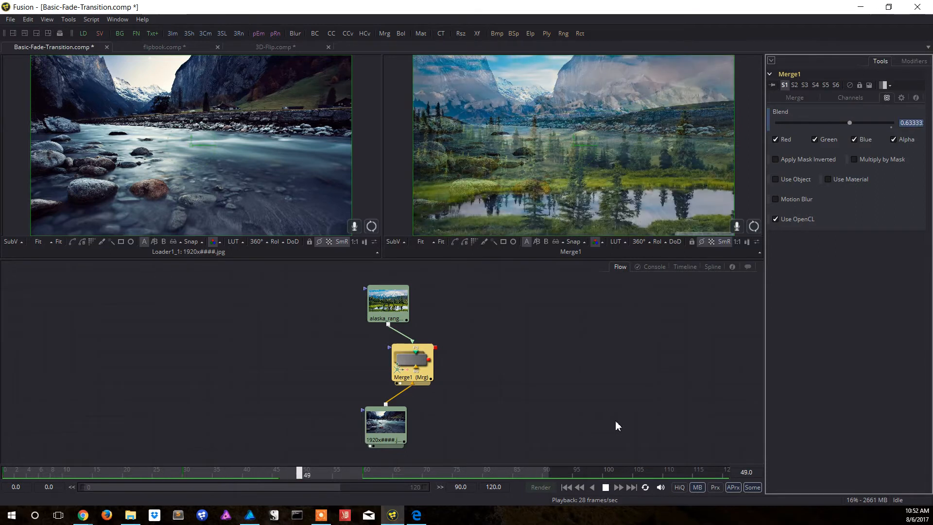
pyautogui.click(606, 488)
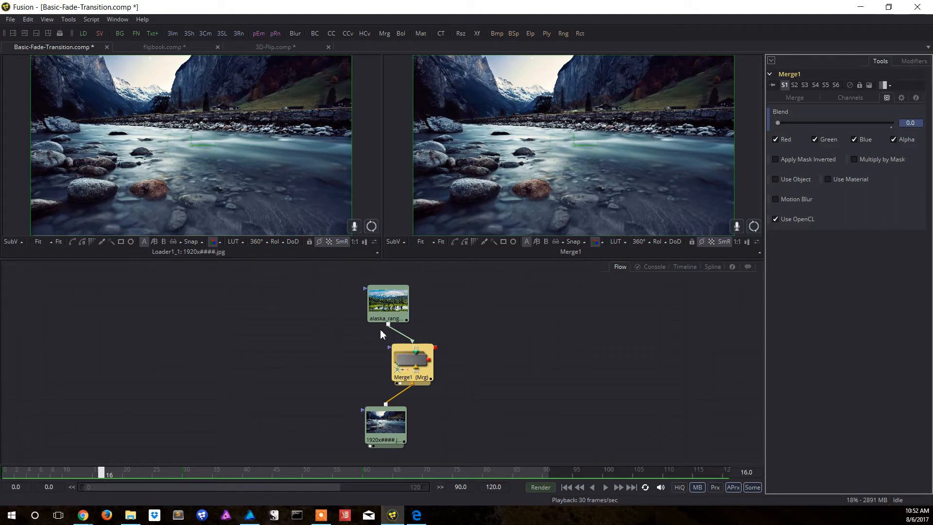
# Switch to the flipbook.comp composition, show the Alaska loader masked by TOPHALFMASK in the first viewer, and inspect that mask's settings
pyautogui.click(166, 47)
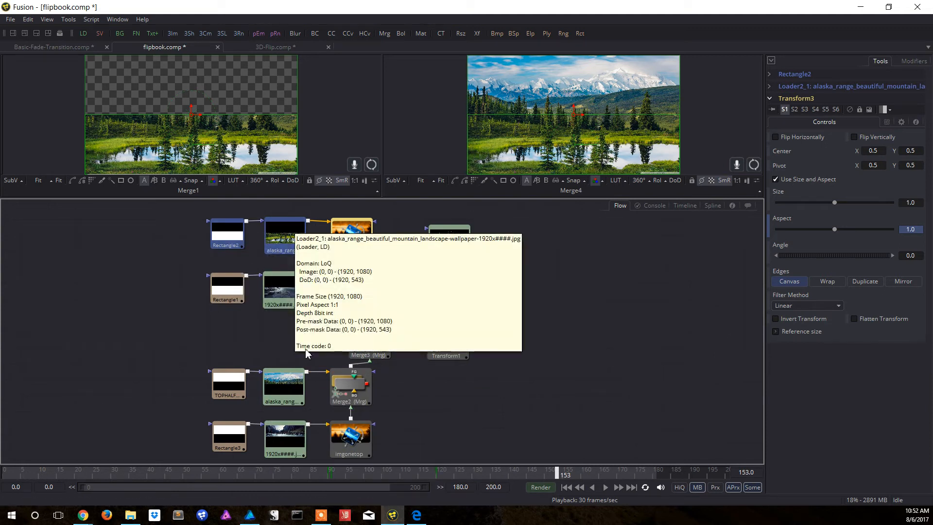
pyautogui.click(290, 390)
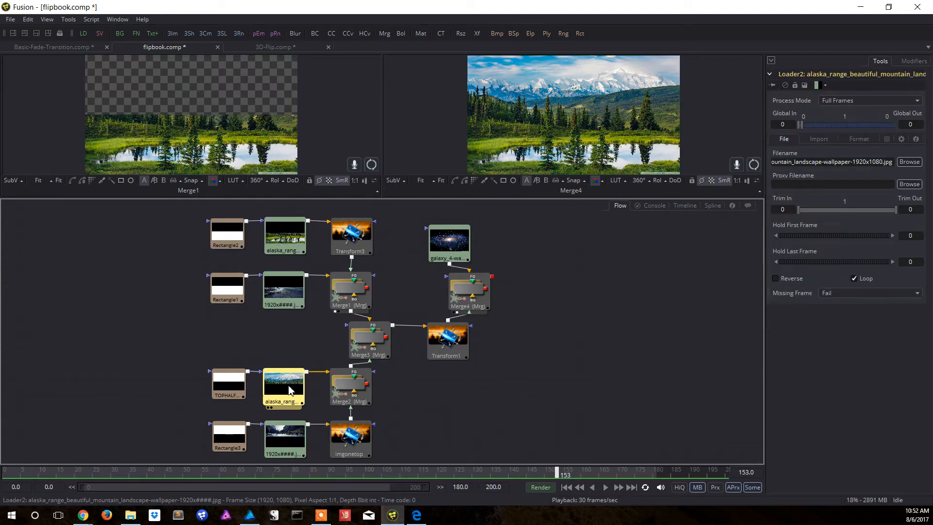
pyautogui.press('1')
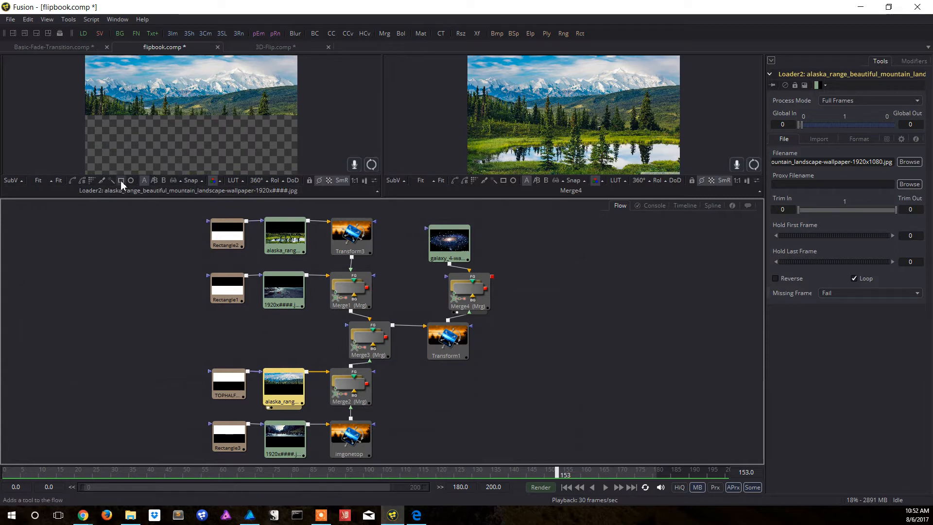
pyautogui.click(228, 383)
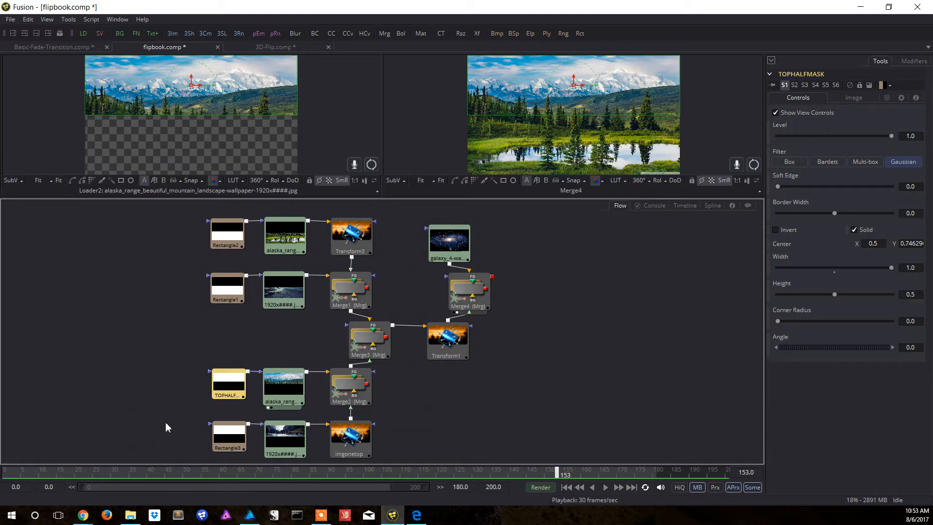
# Inspect Transform1's Size animation against the galaxy background by scrubbing the timeline between about frames 30 and 60
pyautogui.click(115, 474)
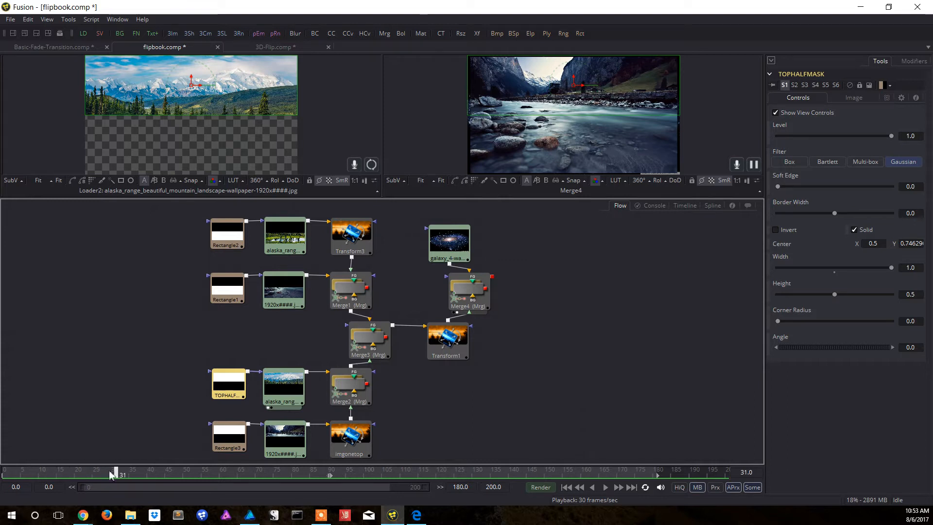
pyautogui.moveTo(116, 472); pyautogui.dragTo(222, 483)
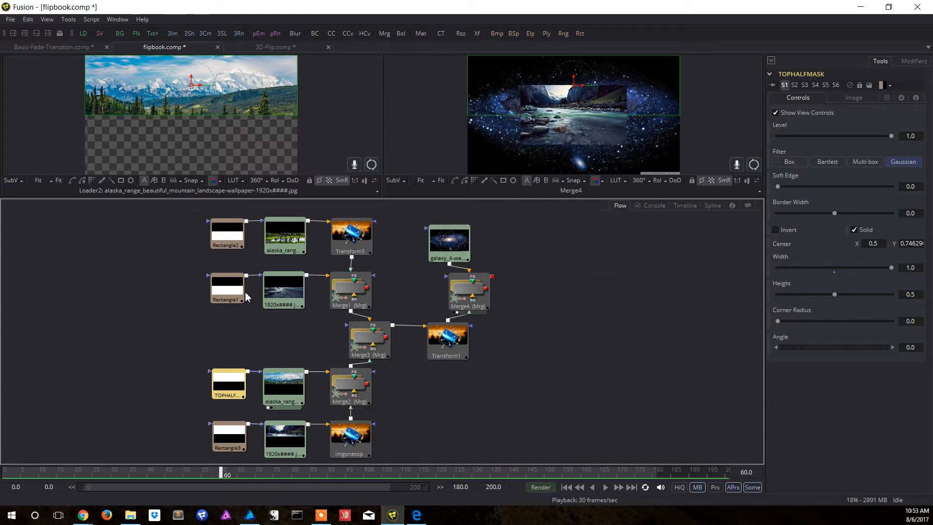
pyautogui.moveTo(447, 343)
pyautogui.mouseDown()
pyautogui.moveTo(430, 346)
pyautogui.moveTo(448, 346)
pyautogui.mouseUp()
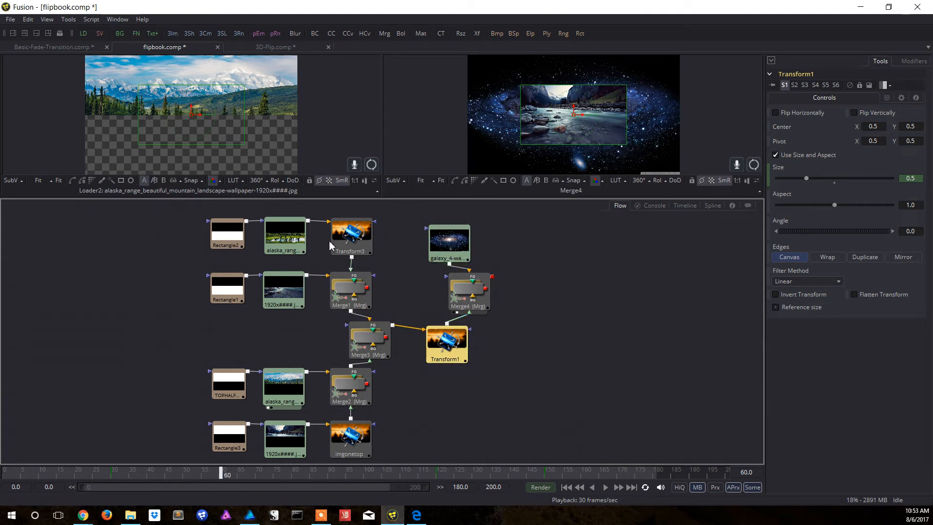
pyautogui.moveTo(221, 475); pyautogui.dragTo(85, 476)
pyautogui.moveTo(110, 475); pyautogui.dragTo(223, 478)
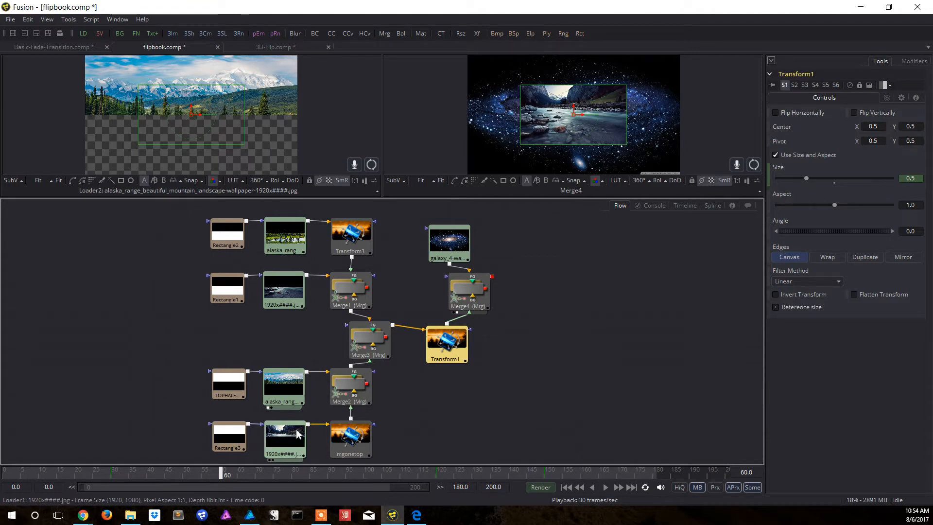
# Inspect the Rectangle3 mask's settings and show the river image loader it masks in the first viewer
pyautogui.click(230, 433)
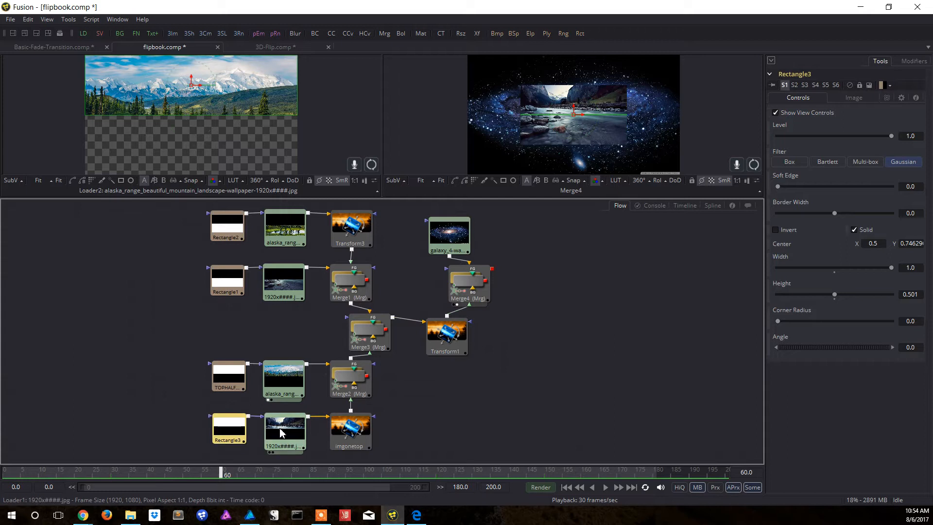
pyautogui.click(280, 431)
pyautogui.press('1')
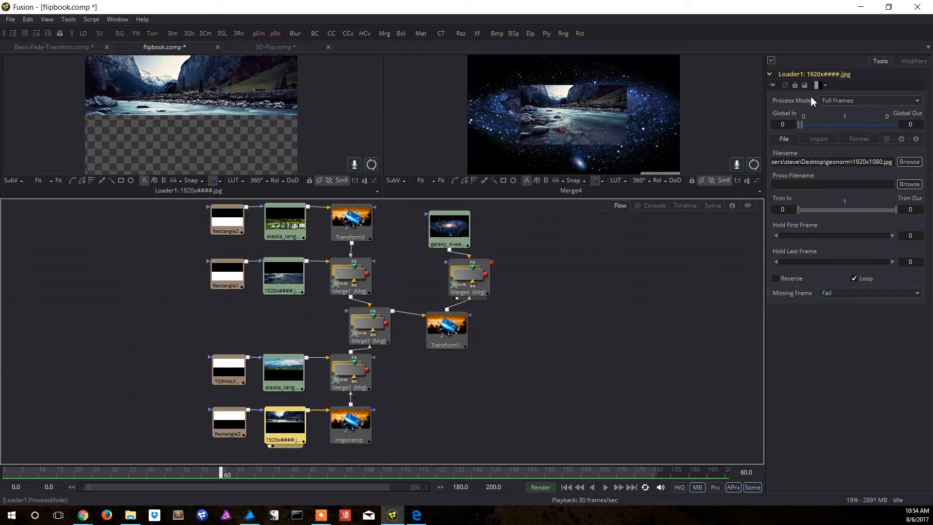
# Examine the imgonetop transform's Aspect animation by scrubbing from frame 60 to frame 93
pyautogui.click(365, 422)
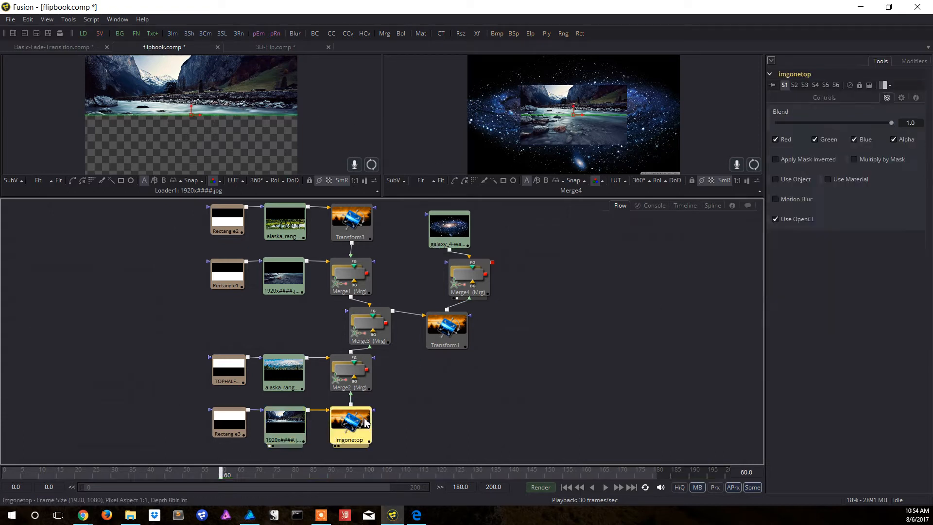
pyautogui.click(829, 98)
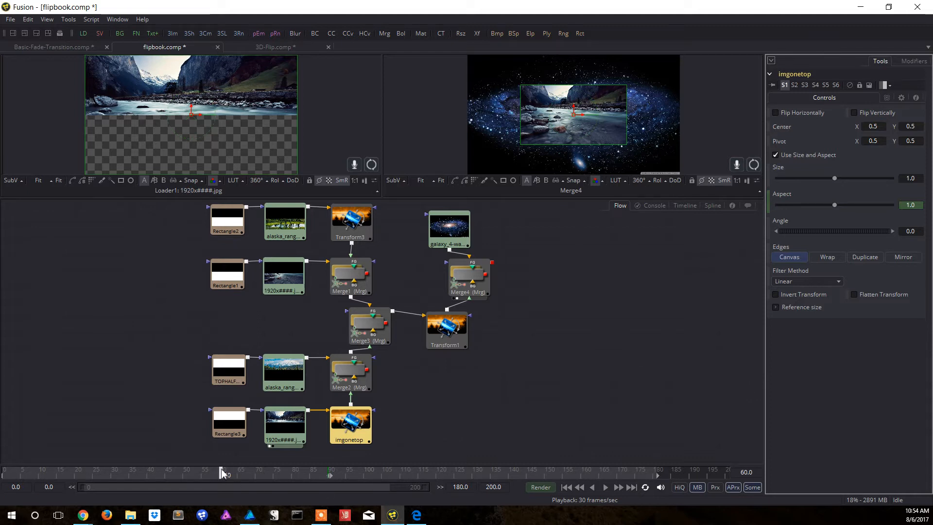
pyautogui.moveTo(223, 474); pyautogui.dragTo(327, 489)
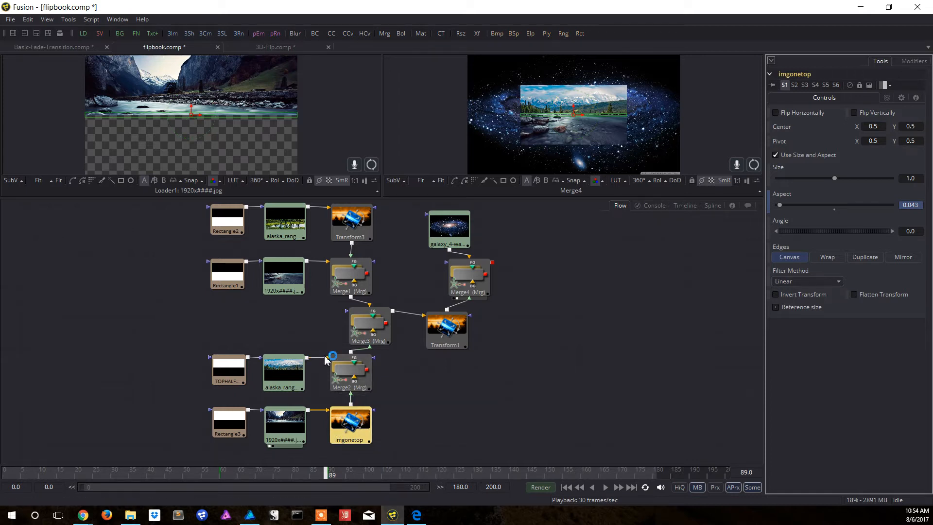
pyautogui.moveTo(325, 360); pyautogui.dragTo(327, 358)
pyautogui.moveTo(329, 475); pyautogui.dragTo(341, 477)
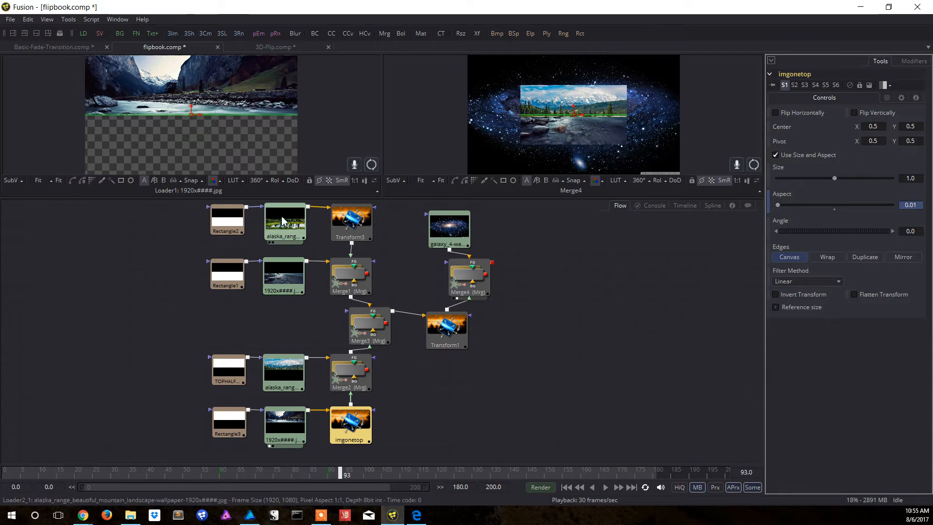
# Examine Transform3's Aspect animation up to frame 129, and Transform1's Size animation while scrubbing back to frame 0
pyautogui.click(342, 222)
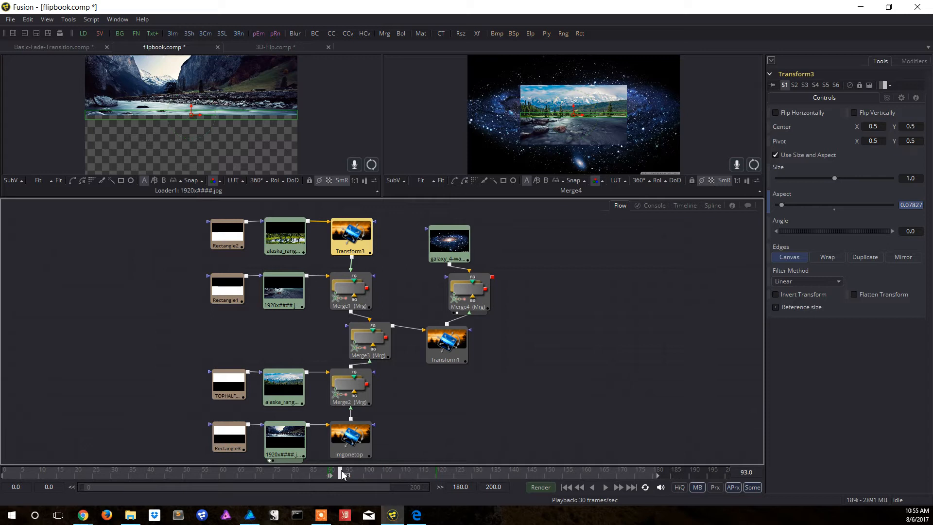
pyautogui.moveTo(343, 475); pyautogui.dragTo(472, 488)
pyautogui.click(446, 346)
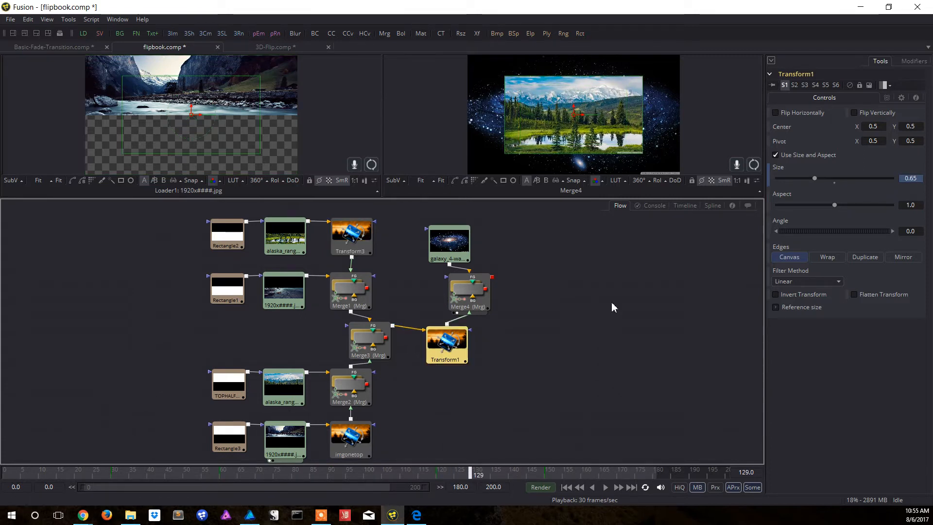
pyautogui.moveTo(471, 471); pyautogui.dragTo(3, 476)
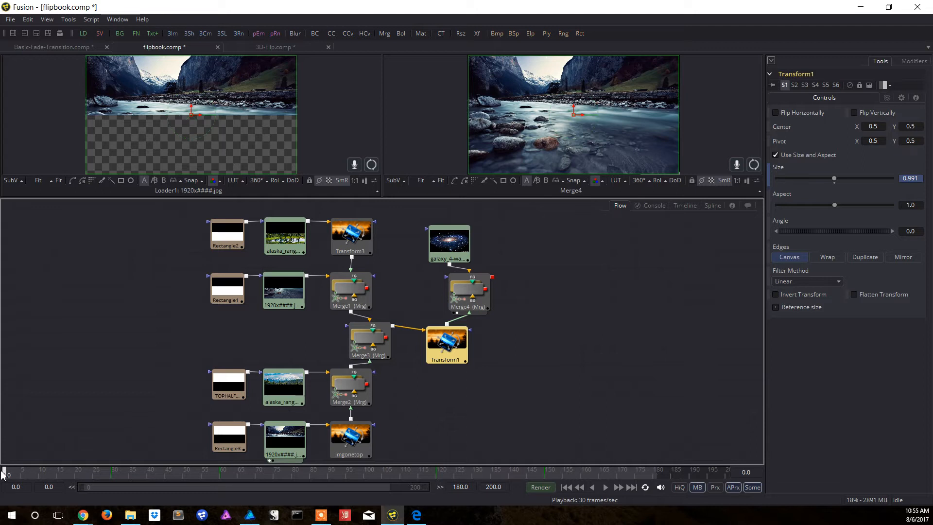
# Play back the flipbook transition from frame 0 and stop the playback
pyautogui.click(605, 487)
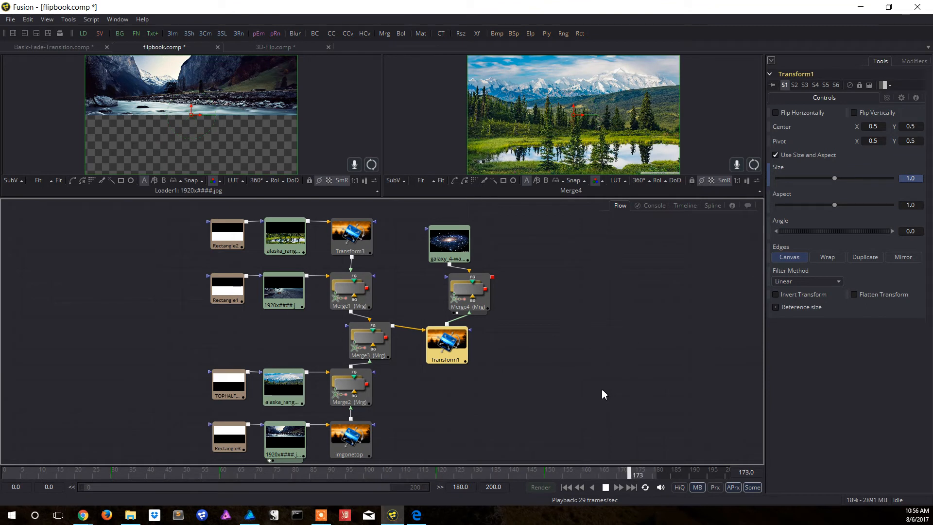
pyautogui.click(606, 488)
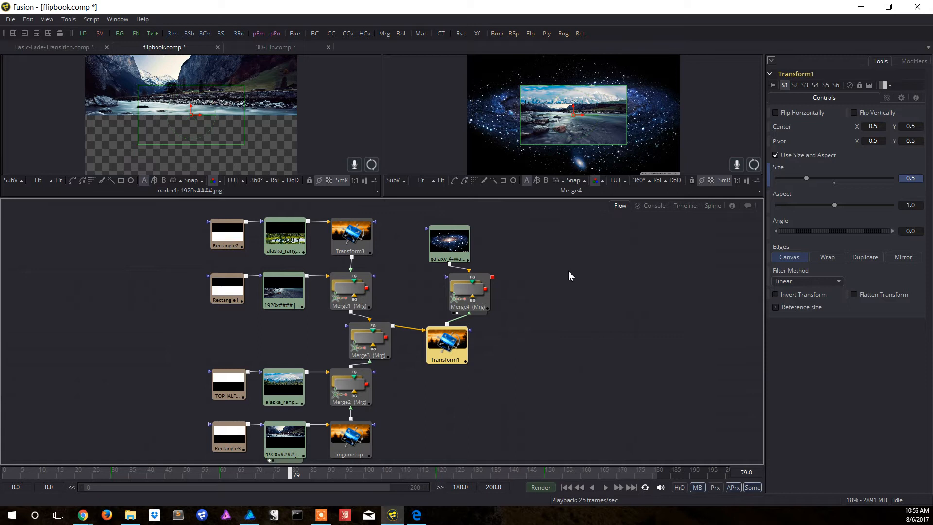
# Bring up the 3D-Flip composition and examine the camera and image planes in Merge3D1's perspective view
pyautogui.click(280, 49)
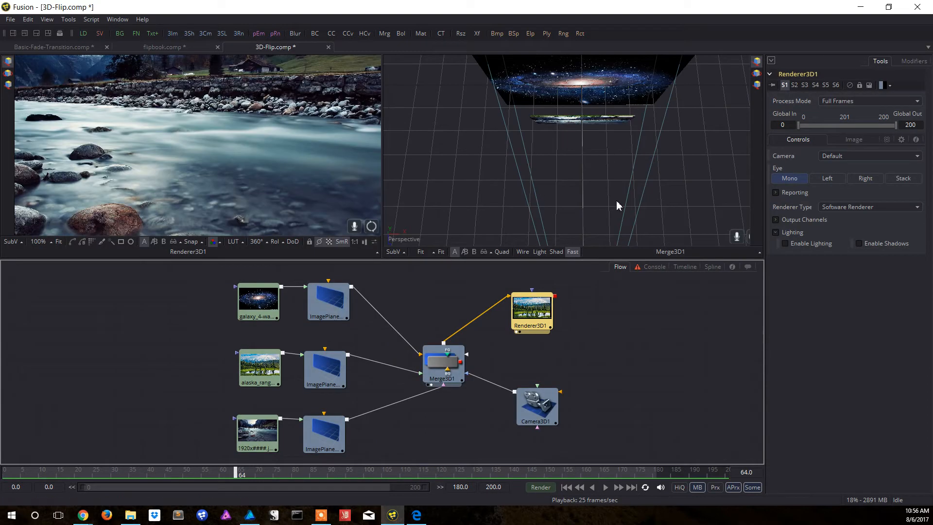
pyautogui.scroll(-3, 656, 198)
pyautogui.scroll(6, 656, 197)
pyautogui.scroll(-6, 657, 197)
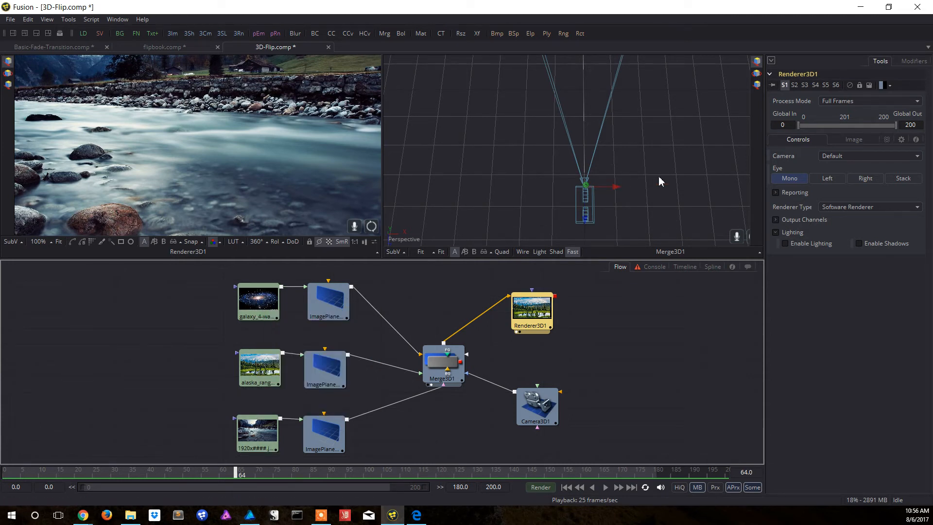
pyautogui.scroll(3, 647, 190)
pyautogui.scroll(-7, 648, 190)
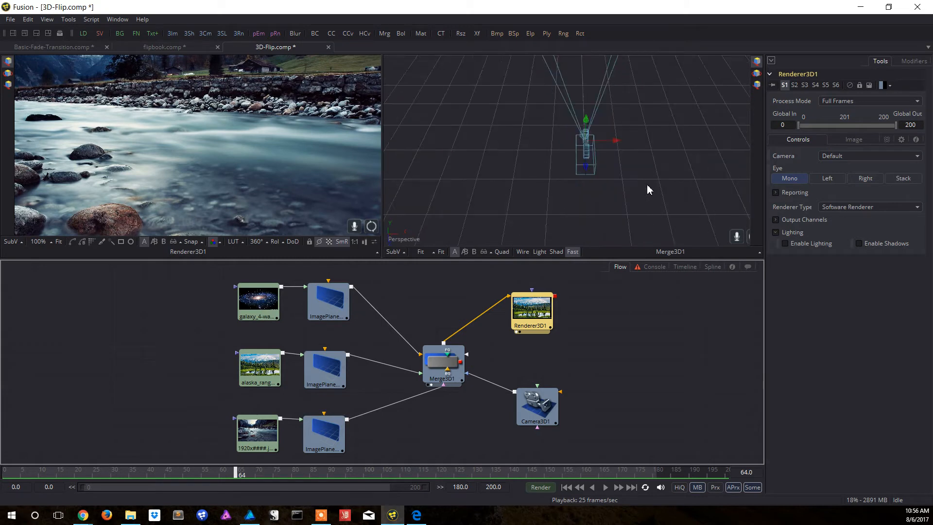
pyautogui.moveTo(619, 144); pyautogui.dragTo(481, 234)
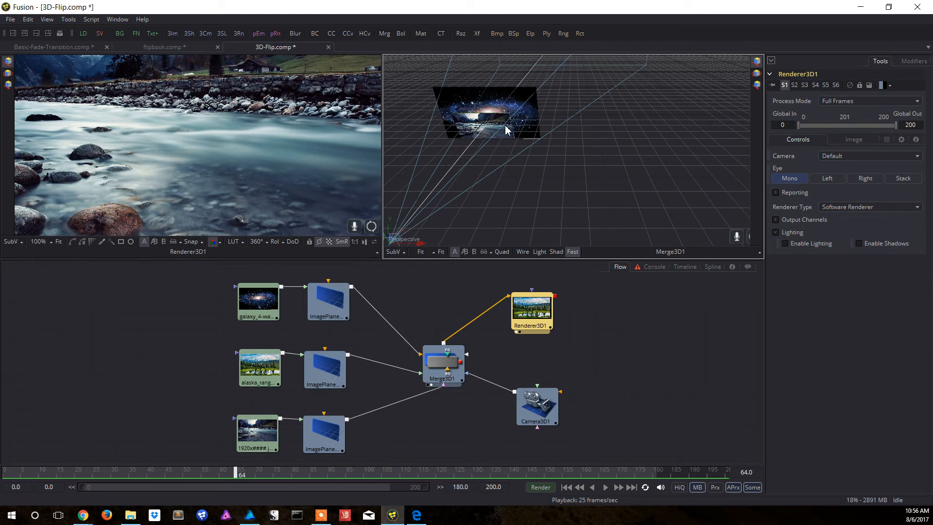
# Return to frame 0, examine how the image planes are spaced in front of the camera, and inspect the galaxy plane's transform settings
pyautogui.moveTo(235, 474); pyautogui.dragTo(3, 466)
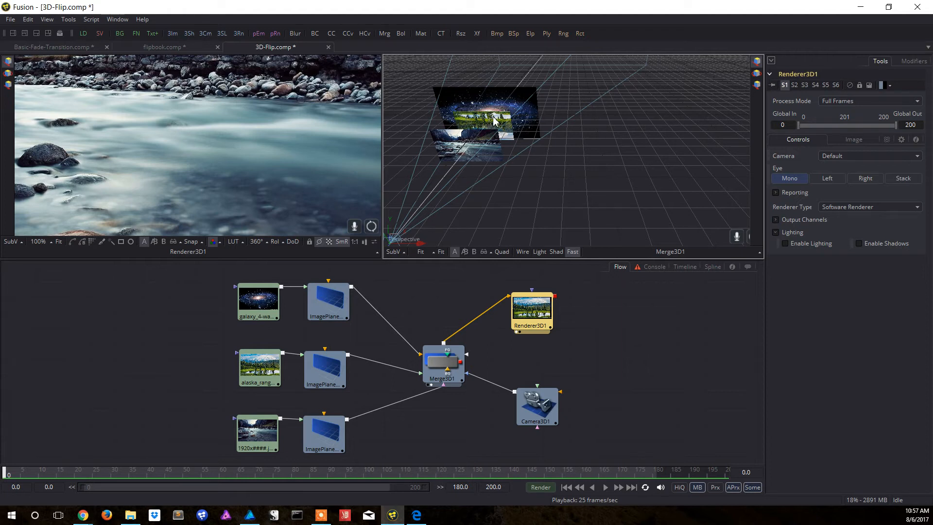
pyautogui.scroll(3, 521, 155)
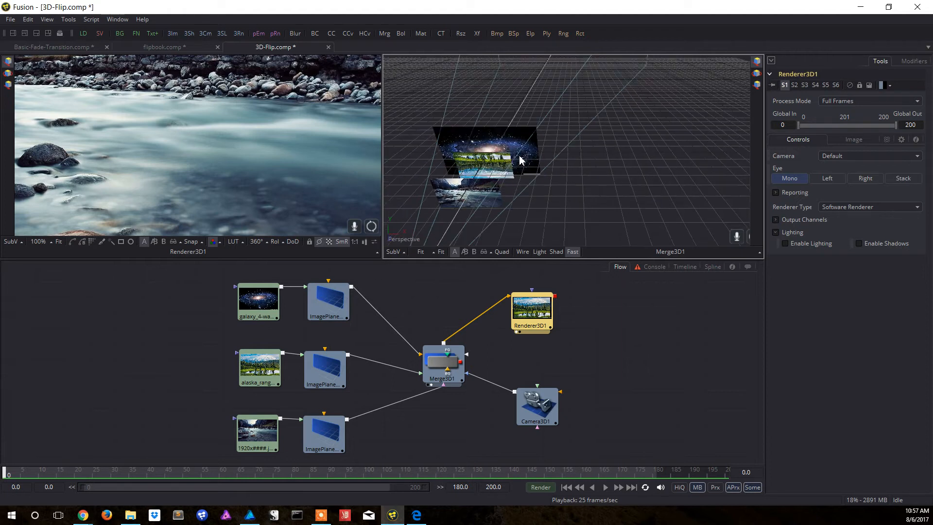
pyautogui.scroll(5, 506, 193)
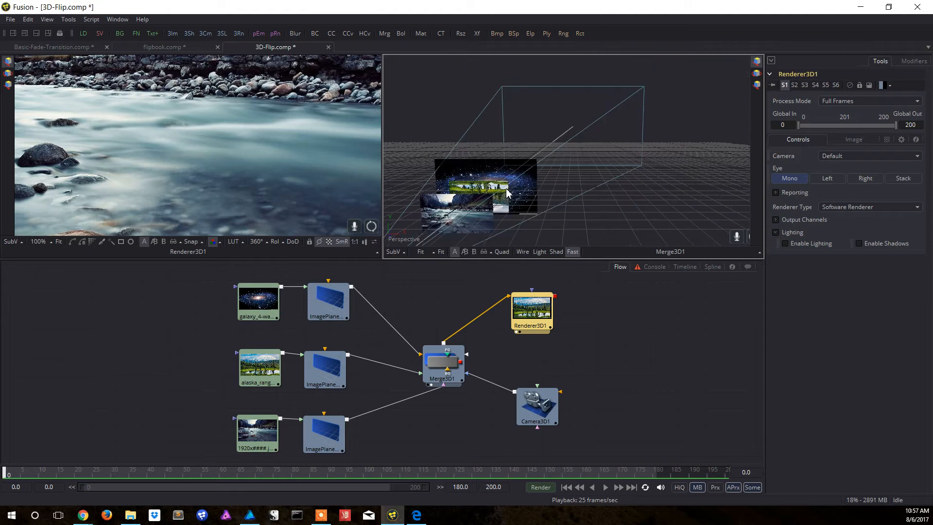
pyautogui.scroll(-5, 506, 193)
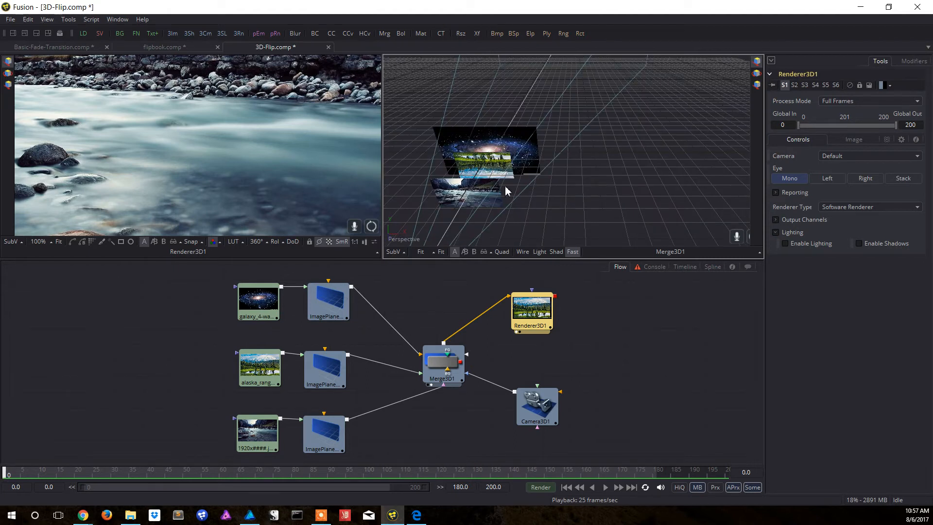
pyautogui.hscroll(-5, 506, 185)
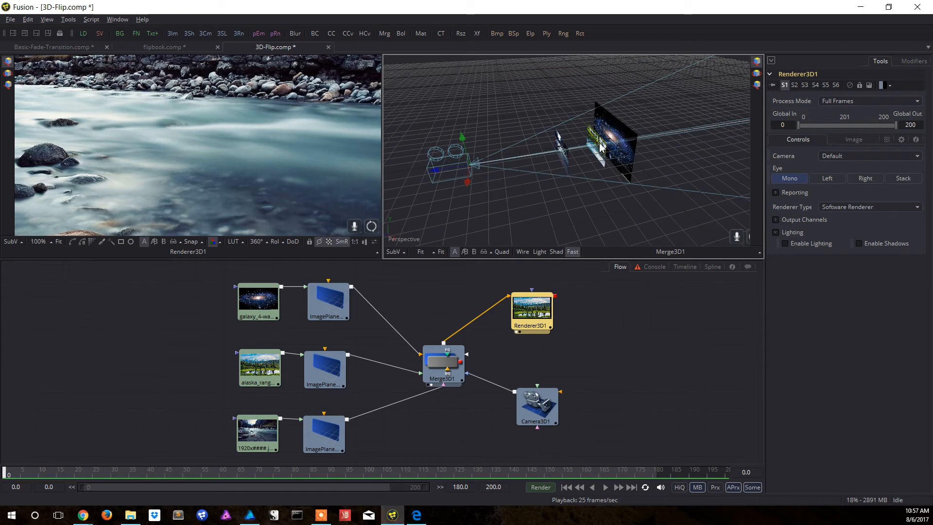
pyautogui.moveTo(577, 162)
pyautogui.mouseDown()
pyautogui.moveTo(521, 146)
pyautogui.moveTo(575, 166)
pyautogui.mouseUp()
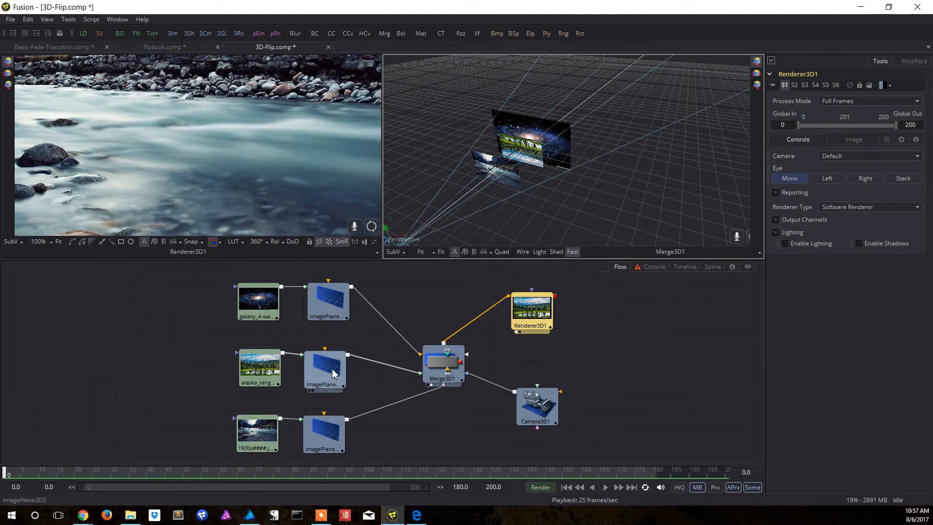
pyautogui.click(324, 303)
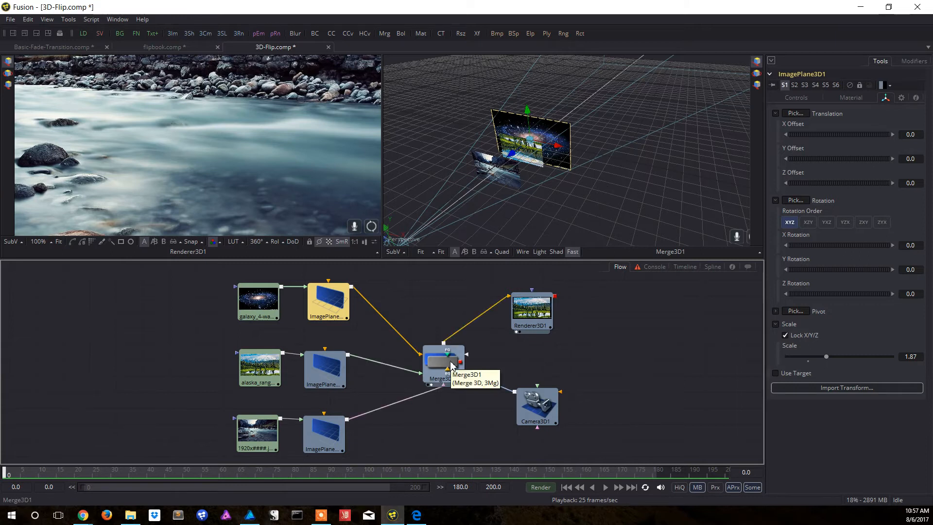
pyautogui.moveTo(551, 320)
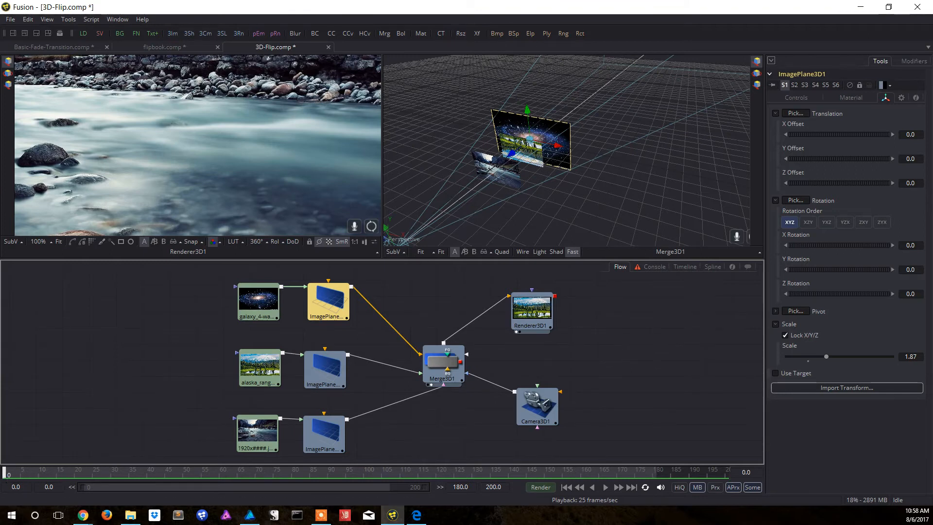
# Fit the Renderer3D1 image to its viewer while scrubbing to frame 22 and back to frame 0
pyautogui.moveTo(10, 473); pyautogui.dragTo(84, 482)
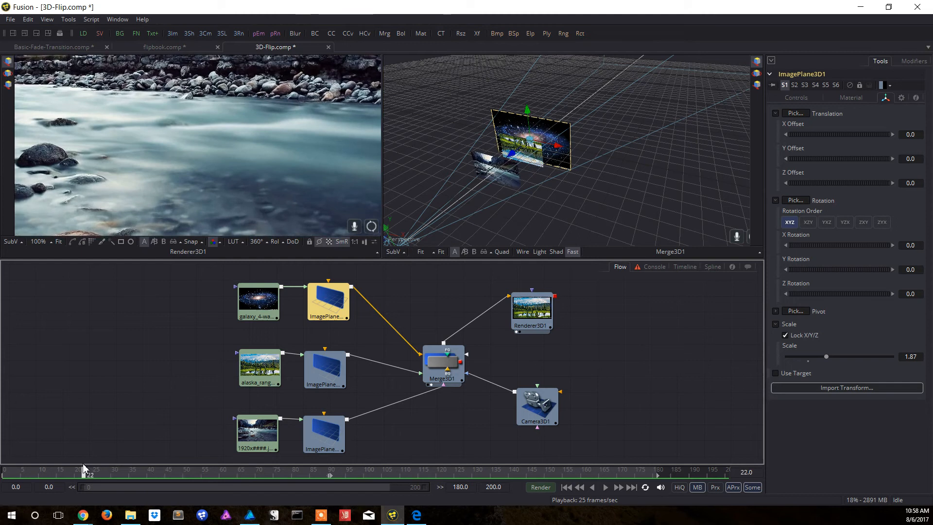
pyautogui.click(59, 242)
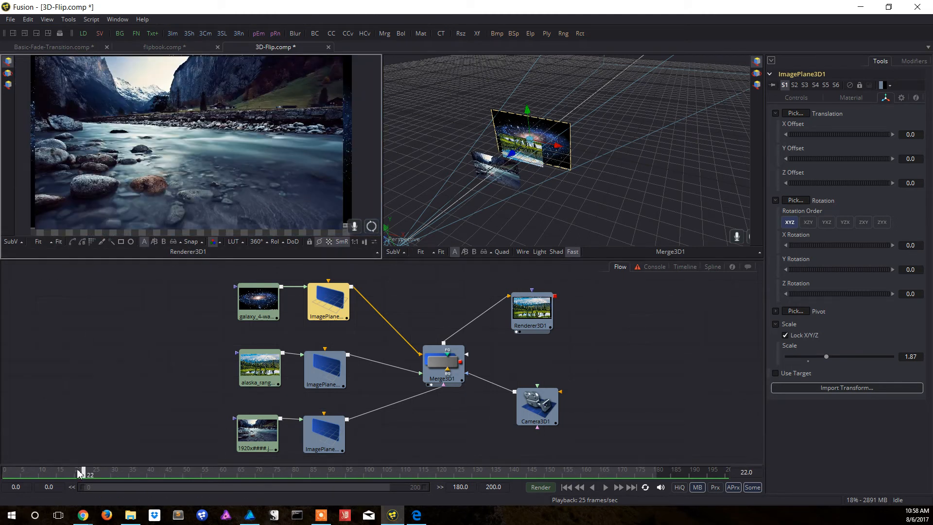
pyautogui.moveTo(83, 474); pyautogui.dragTo(6, 474)
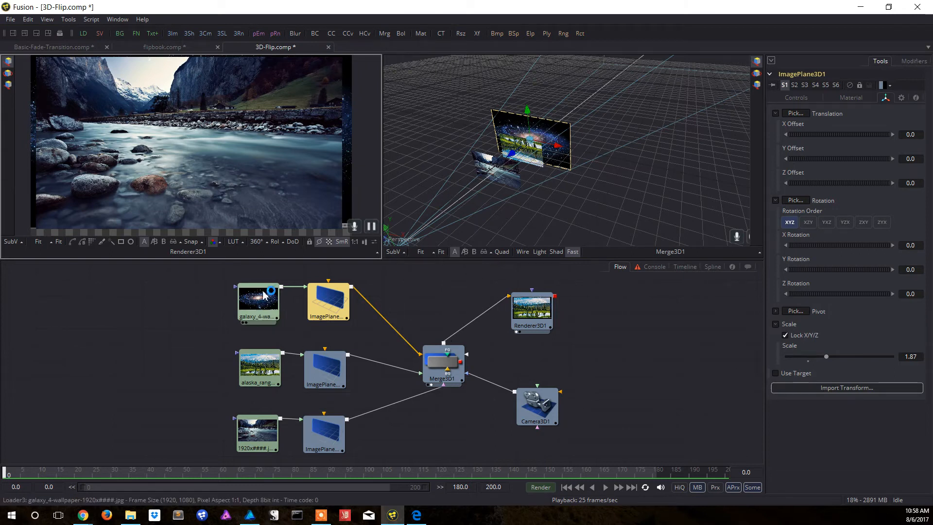
# Move the river's ImagePlane3D3 toward the camera at frame 0 to a Z Offset of about 1.28, and check its motion up to frame 30
pyautogui.click(321, 438)
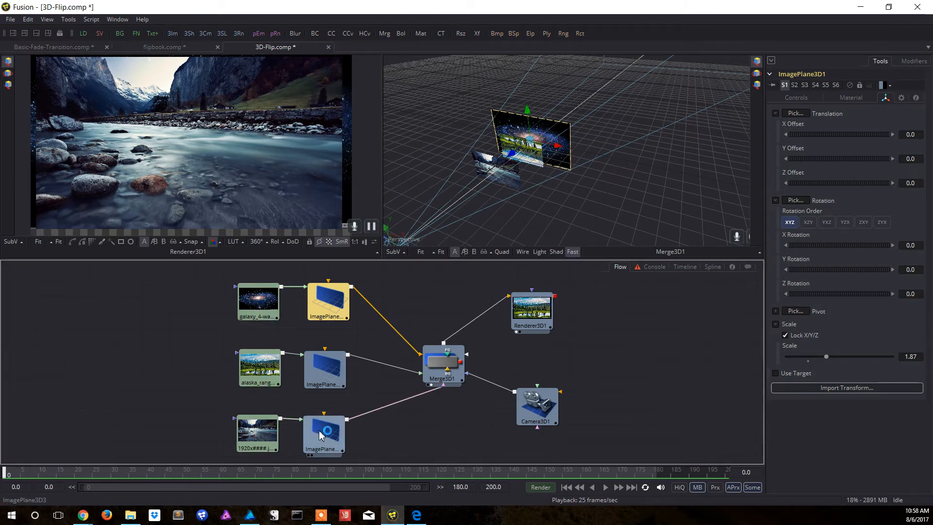
pyautogui.scroll(-1, 320, 434)
pyautogui.moveTo(475, 188); pyautogui.dragTo(466, 193)
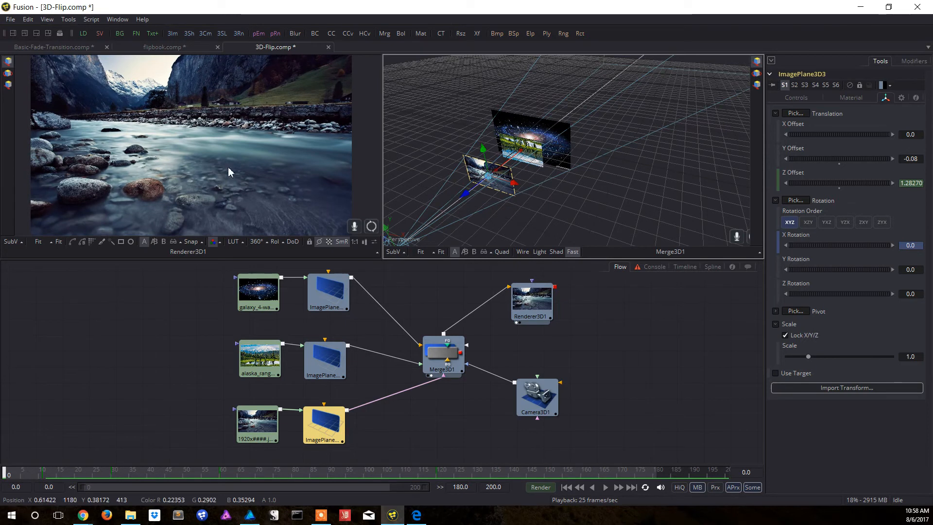
pyautogui.click(60, 243)
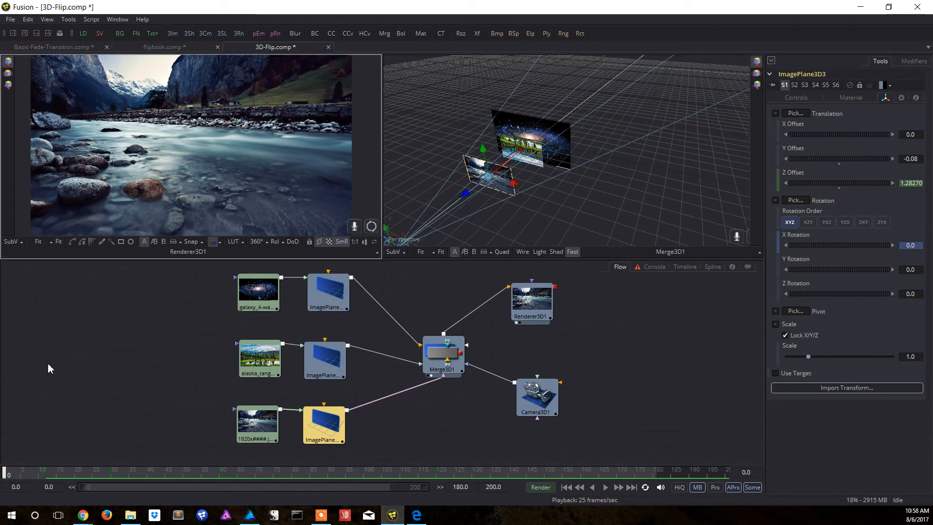
pyautogui.moveTo(5, 474); pyautogui.dragTo(114, 477)
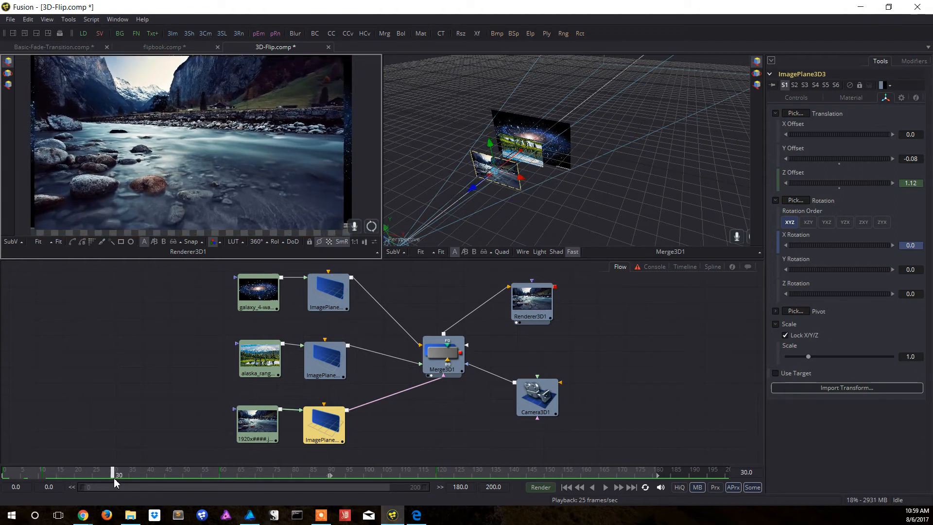
# Remove ImagePlane3D3's Z Offset keyframes at frames 11 and 0
pyautogui.click(45, 476)
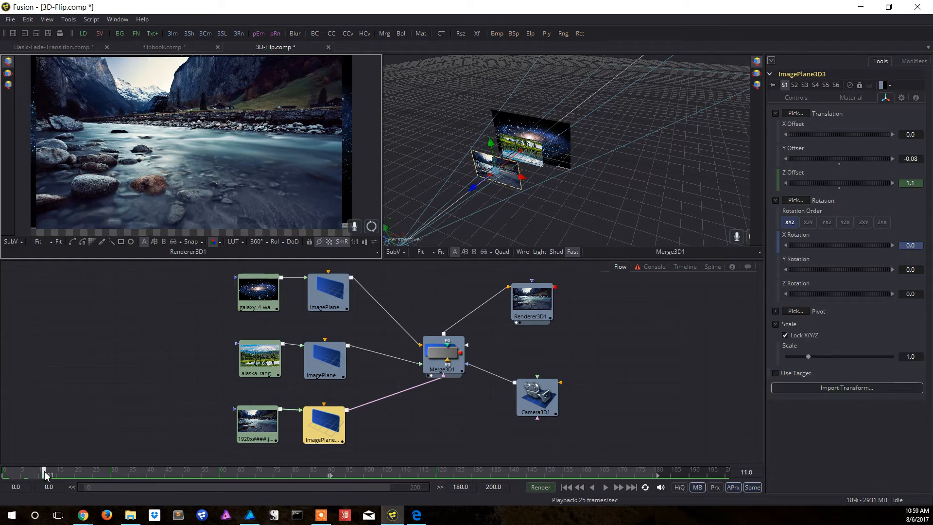
pyautogui.rightClick(856, 181)
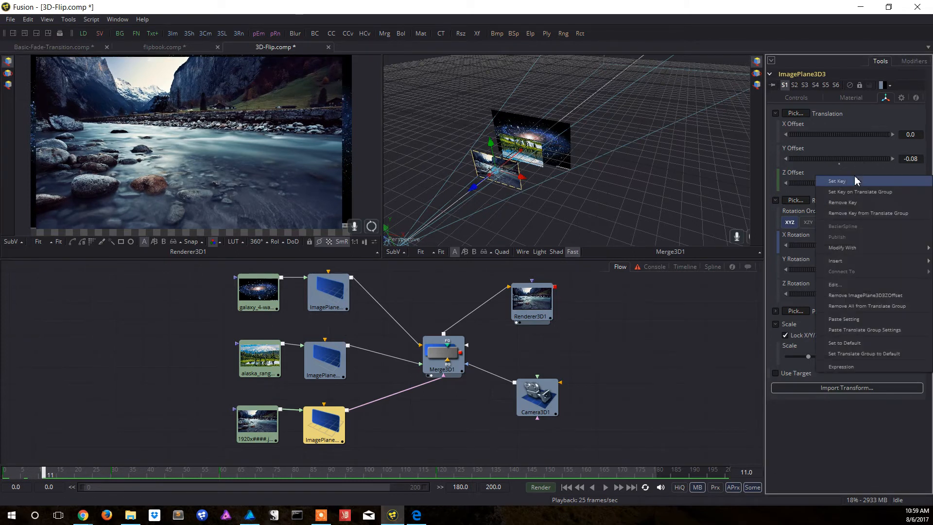
pyautogui.click(854, 201)
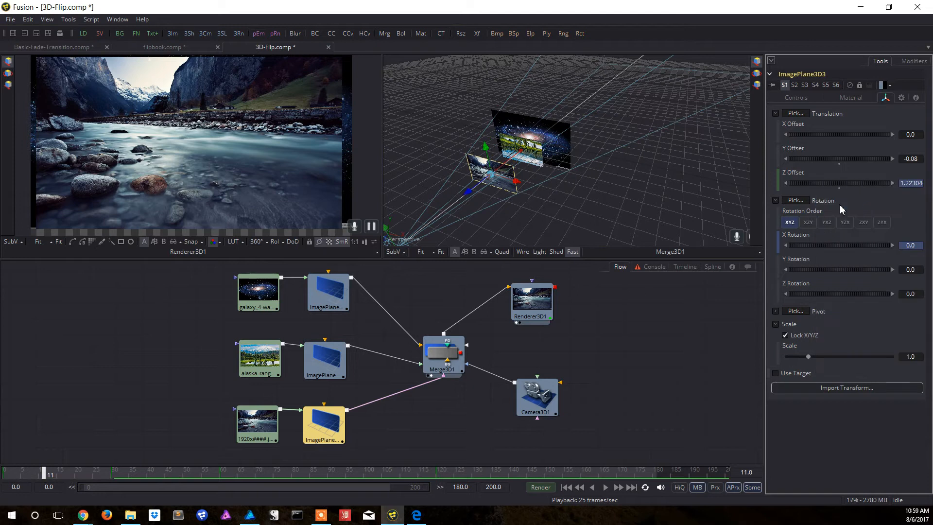
pyautogui.rightClick(5, 474)
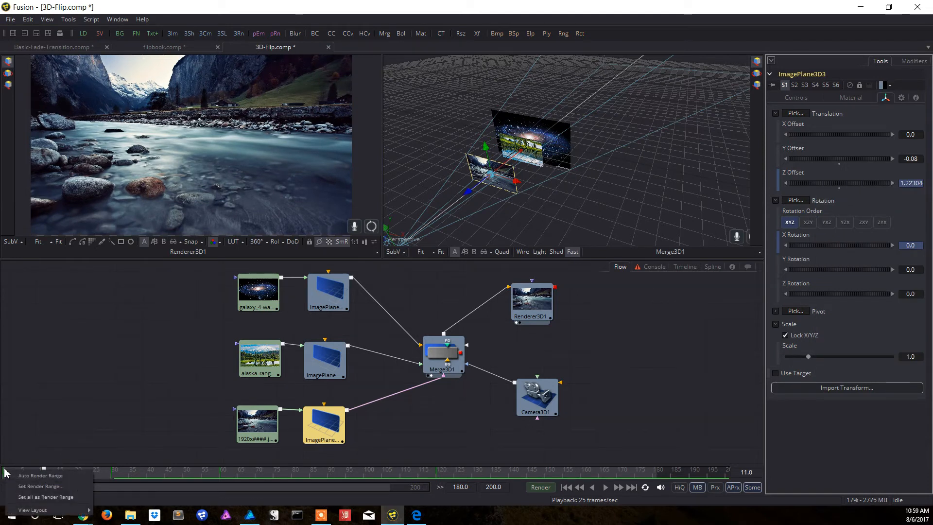
pyautogui.click(6, 473)
pyautogui.rightClick(868, 176)
pyautogui.click(863, 202)
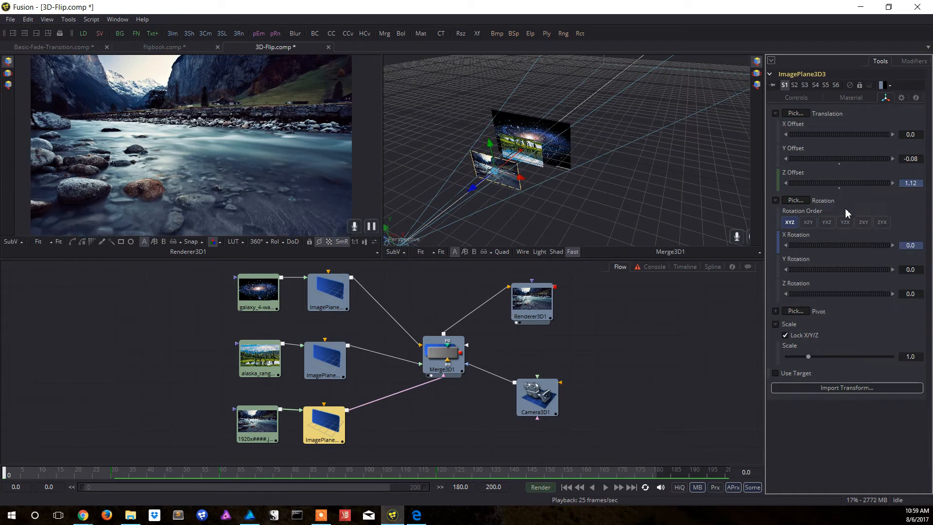
# Move ImagePlane3D3 toward the camera at frame 30 to a Z Offset of about 1.24
pyautogui.click(118, 474)
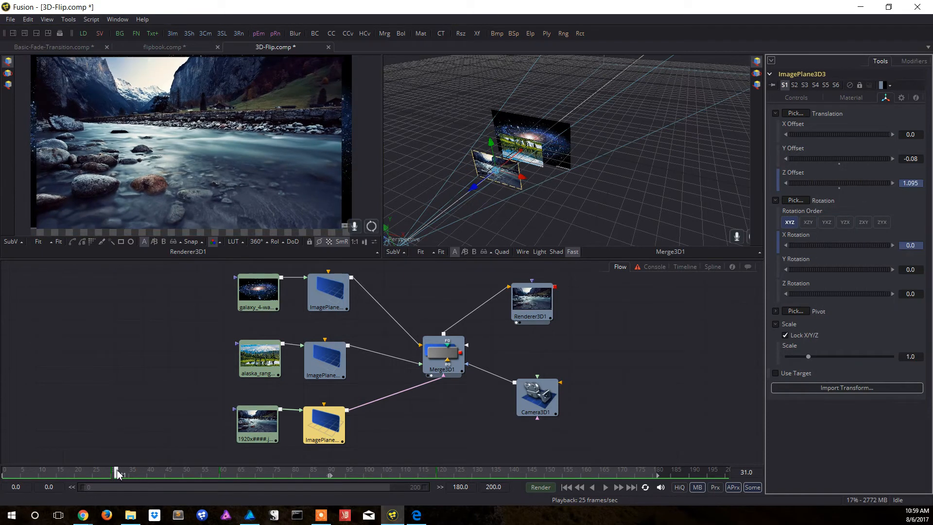
pyautogui.click(115, 474)
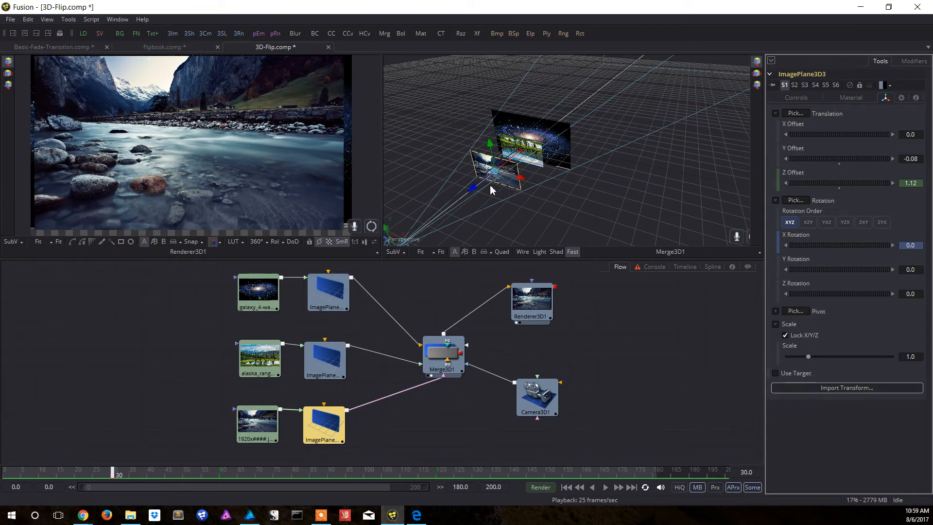
pyautogui.moveTo(472, 188); pyautogui.dragTo(467, 194)
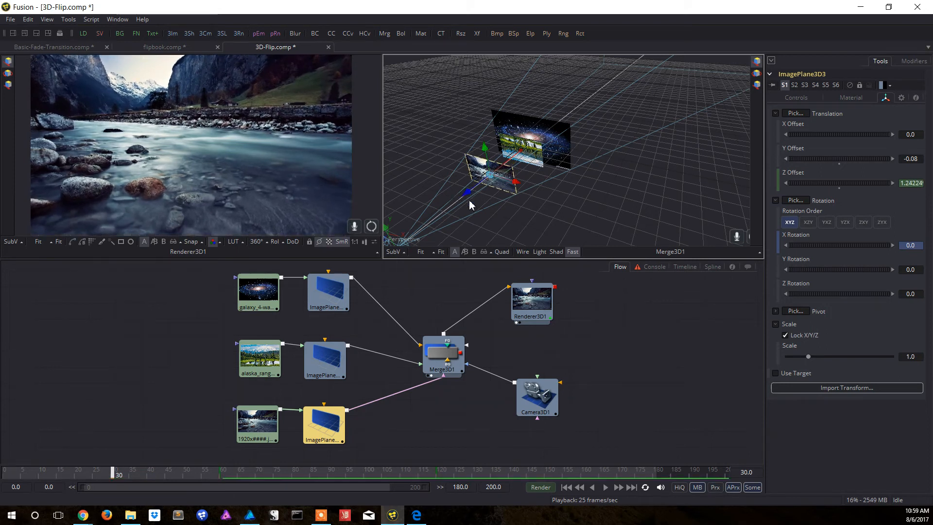
# Examine ImagePlane3D3's Z Offset and X Rotation animation by scrubbing from frame 30 to frame 60
pyautogui.moveTo(112, 474); pyautogui.dragTo(225, 480)
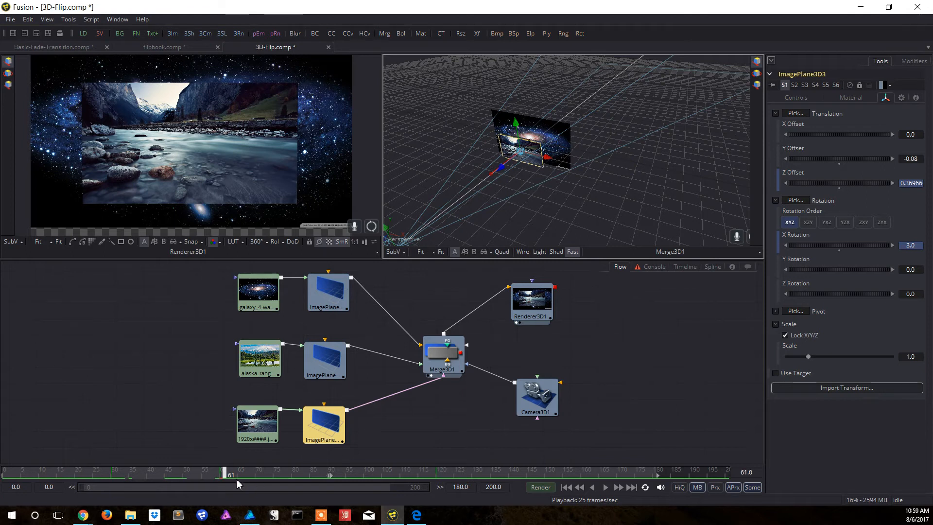
pyautogui.moveTo(225, 475); pyautogui.dragTo(224, 477)
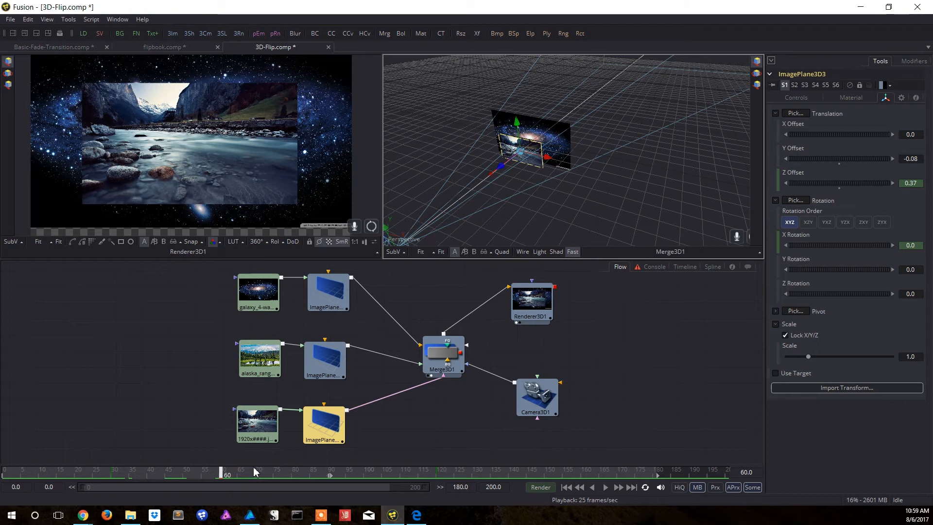
# Examine the Alaska image's ImagePlane3D2 X Rotation and Z Offset animation by scrubbing between frames 60 and 120
pyautogui.click(322, 361)
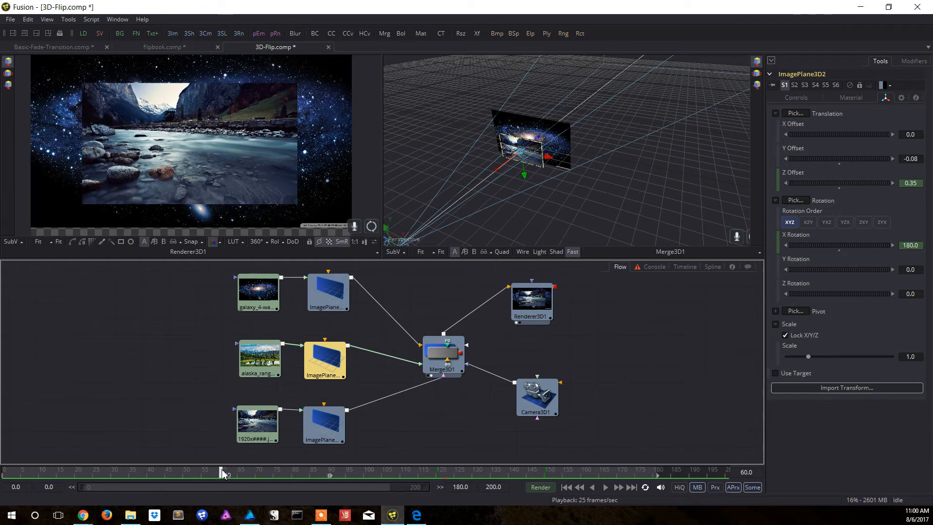
pyautogui.moveTo(221, 469); pyautogui.dragTo(440, 475)
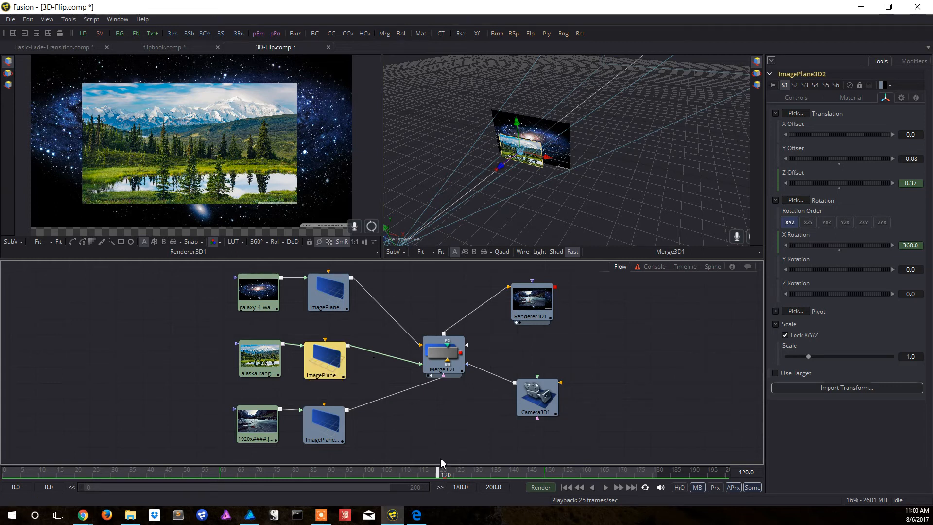
pyautogui.moveTo(438, 479); pyautogui.dragTo(408, 479)
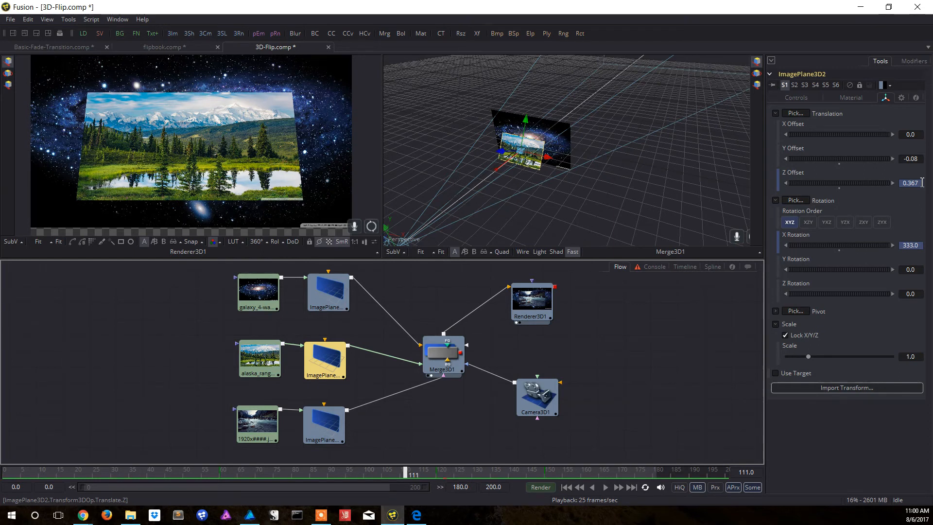
pyautogui.moveTo(407, 476); pyautogui.dragTo(439, 475)
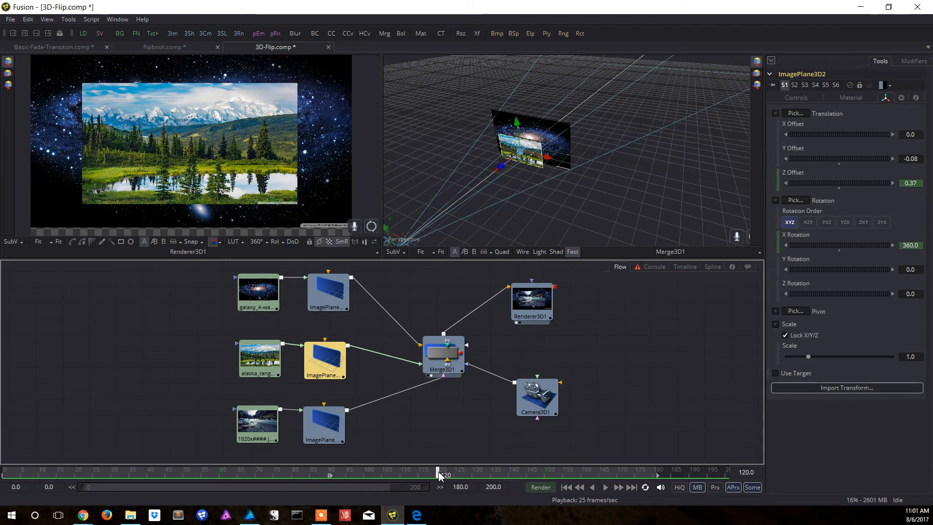
# Examine ImagePlane3D2's X Rotation and Z Offset animation by scrubbing back from frame 120 to 104 and forward to about frame 150
pyautogui.moveTo(439, 475); pyautogui.dragTo(382, 479)
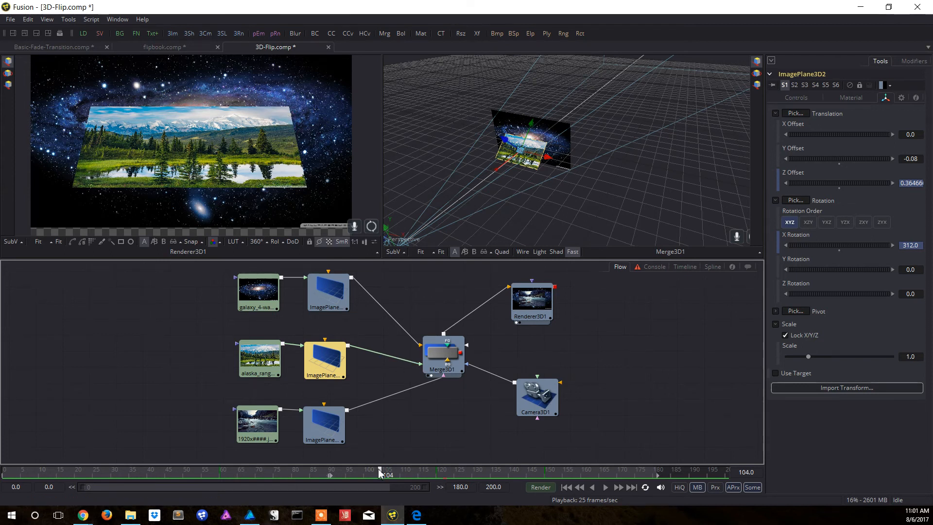
pyautogui.moveTo(383, 474); pyautogui.dragTo(549, 478)
pyautogui.press('super+Tab')
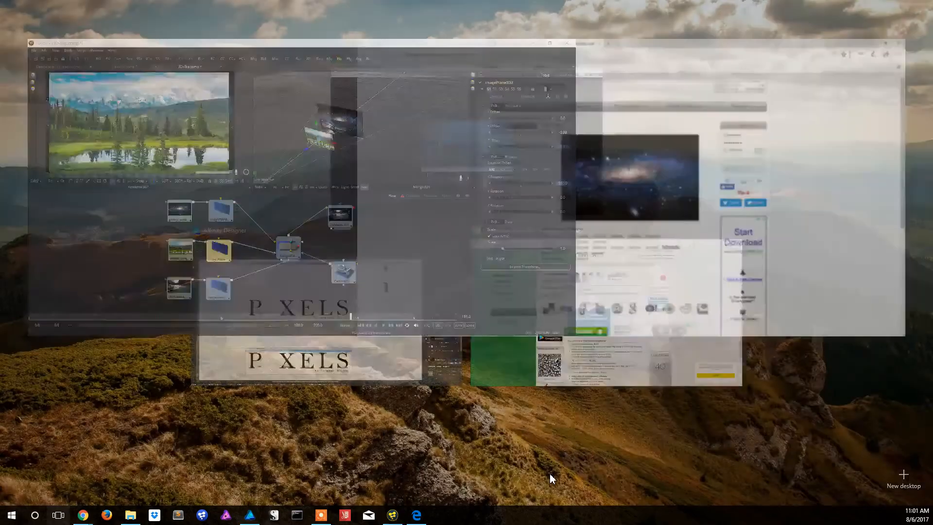
pyautogui.click(253, 177)
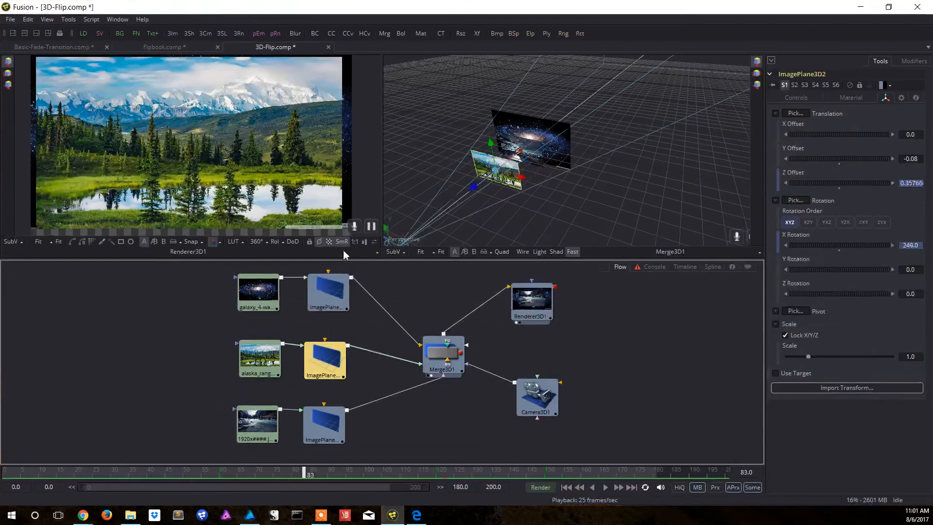
# Move the Alaska image's ImagePlane3D2 closer to the camera along its Z axis at frame 150
pyautogui.click(547, 471)
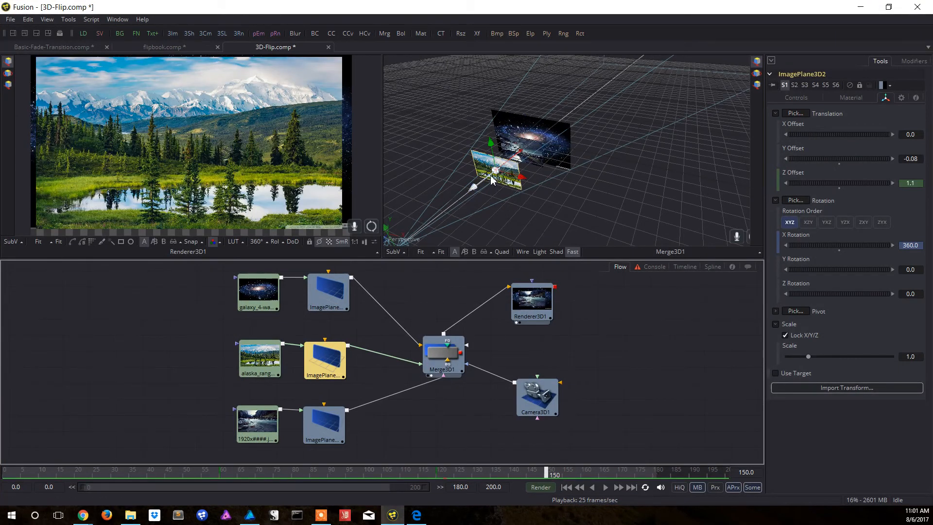
pyautogui.click(474, 188)
pyautogui.moveTo(474, 188); pyautogui.dragTo(469, 194)
# Save the composition with the playhead at frame 0 and play back the 3D flip animation
pyautogui.moveTo(548, 471); pyautogui.dragTo(3, 468)
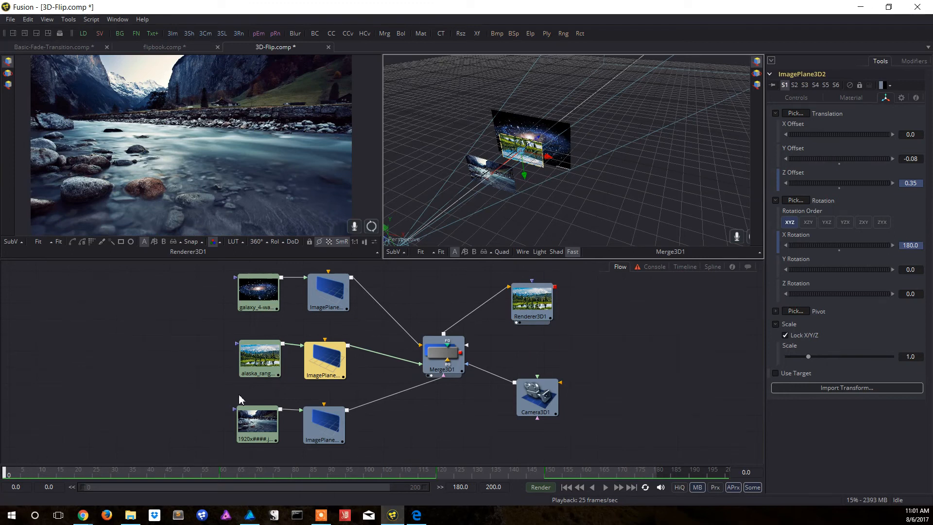
pyautogui.hotkey('ctrl', 's')
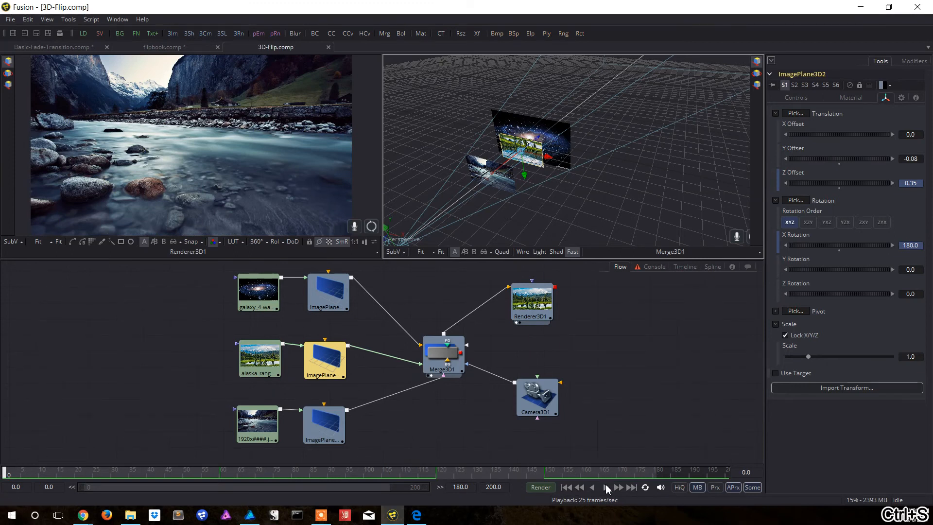
pyautogui.click(606, 487)
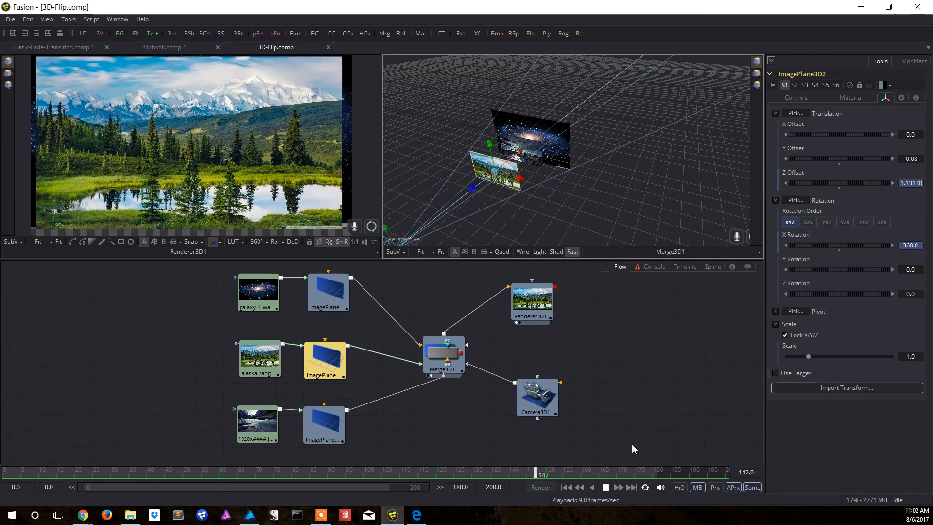
pyautogui.click(606, 487)
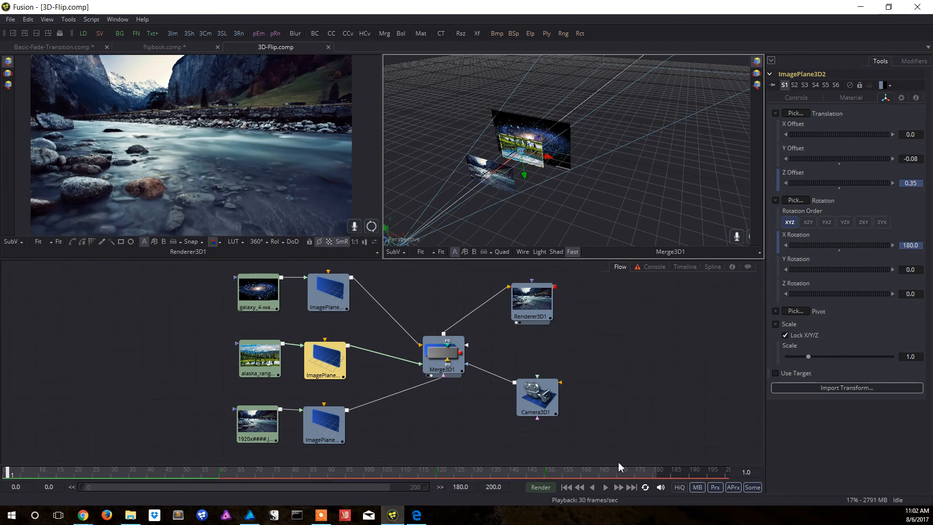
# Examine the image planes' flips and forward motion by scrubbing between about frames 31 and 146, and replay the animation from frame 0
pyautogui.click(117, 474)
pyautogui.moveTo(142, 476); pyautogui.dragTo(281, 476)
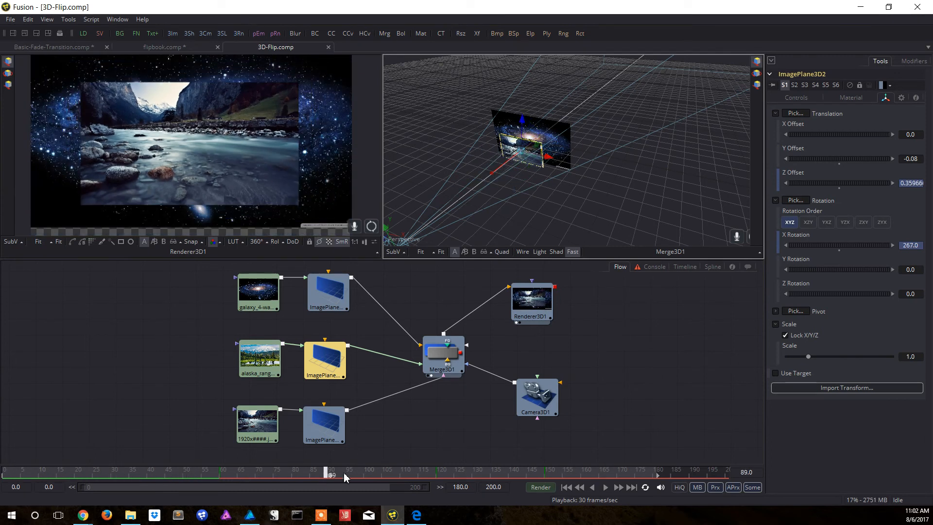
pyautogui.moveTo(384, 478); pyautogui.dragTo(534, 476)
pyautogui.moveTo(471, 474); pyautogui.dragTo(246, 478)
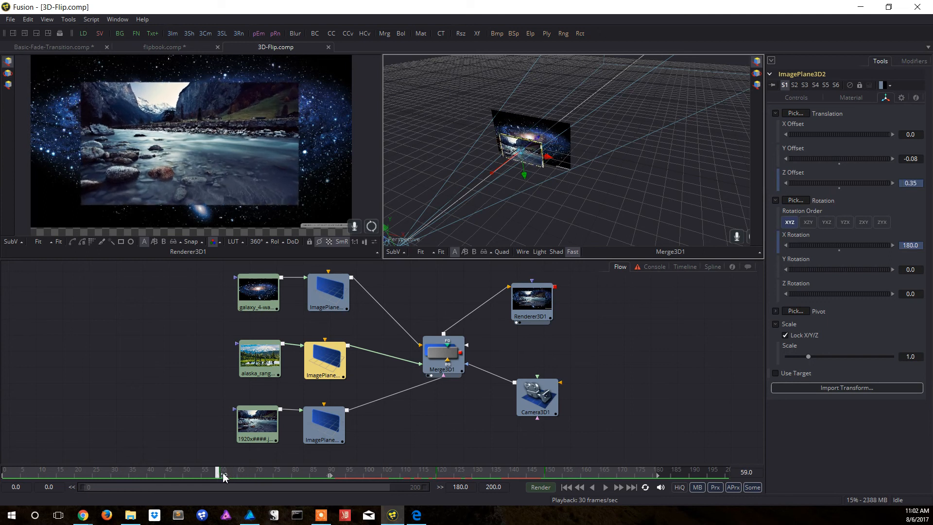
pyautogui.moveTo(338, 475); pyautogui.dragTo(387, 477)
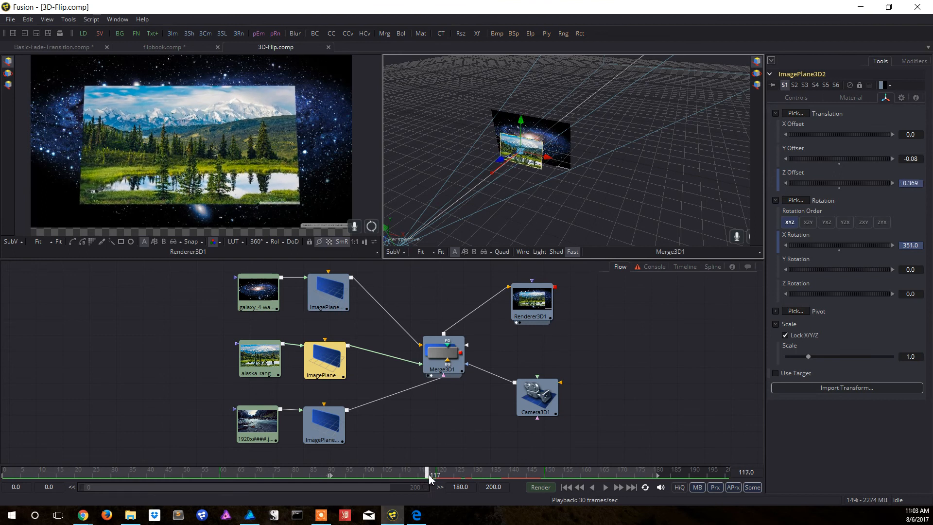
pyautogui.moveTo(432, 479); pyautogui.dragTo(468, 474)
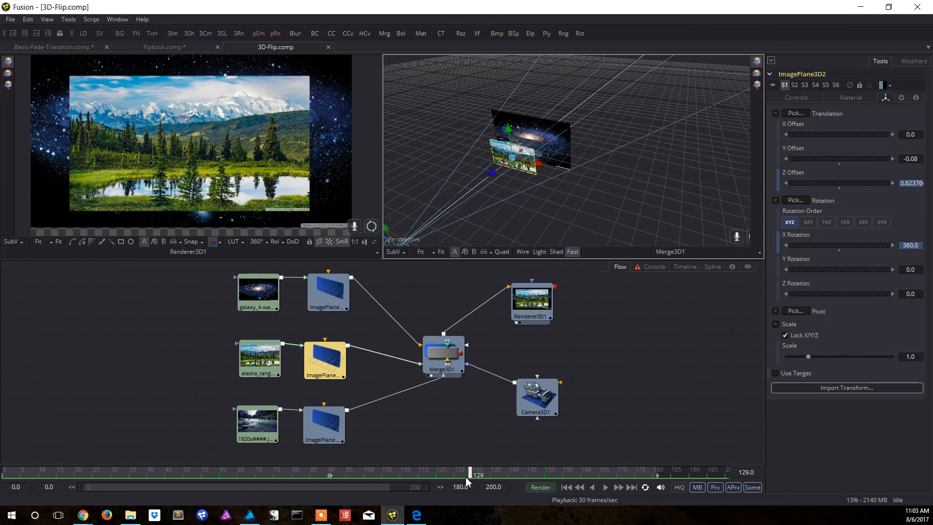
pyautogui.moveTo(471, 472); pyautogui.dragTo(479, 478)
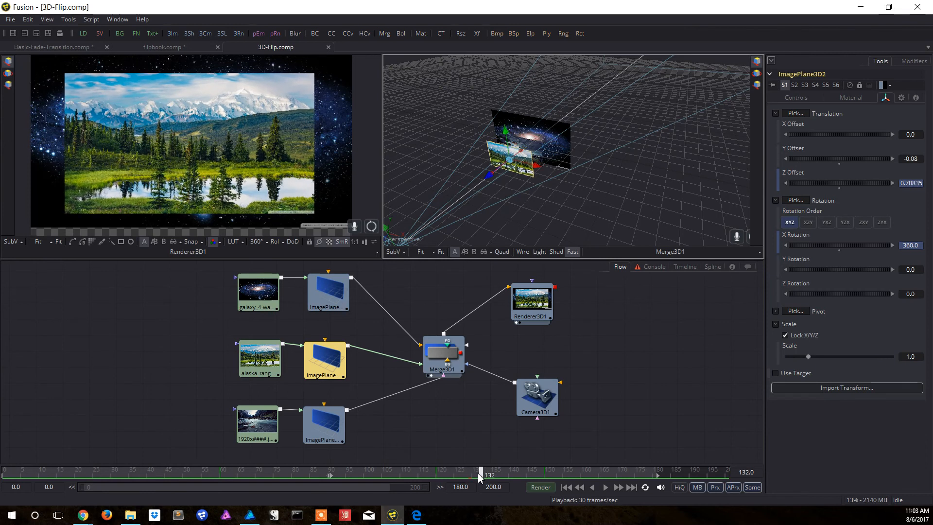
pyautogui.click(567, 488)
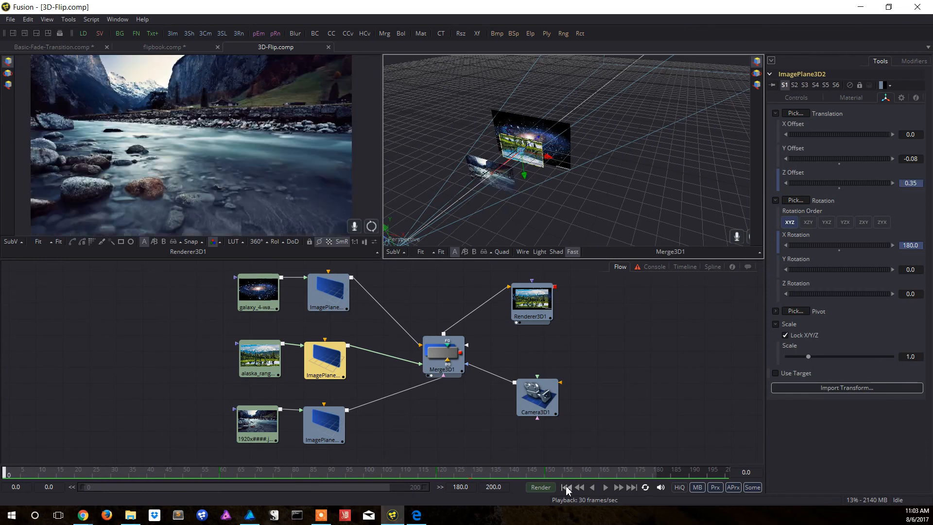
pyautogui.click(605, 491)
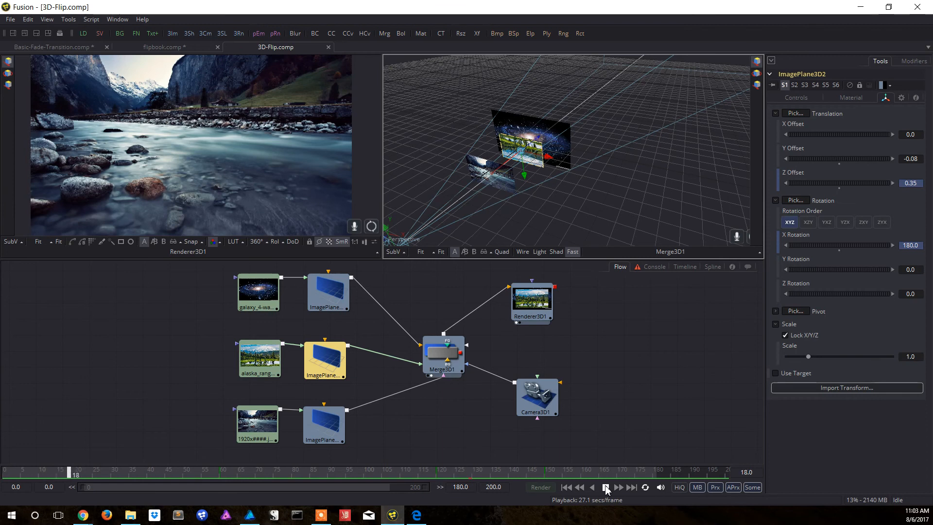